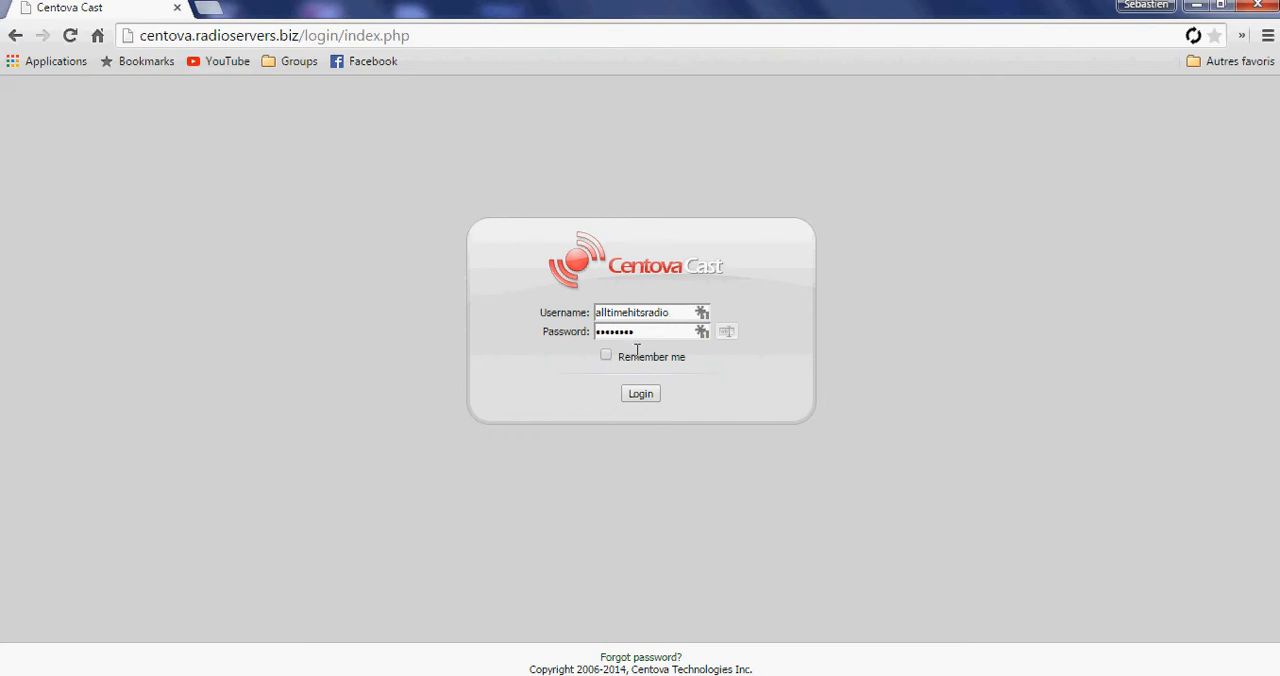
Log in to the radio account with the filled-in credentials and dismiss the offer to save the password.
left_click(641, 395)
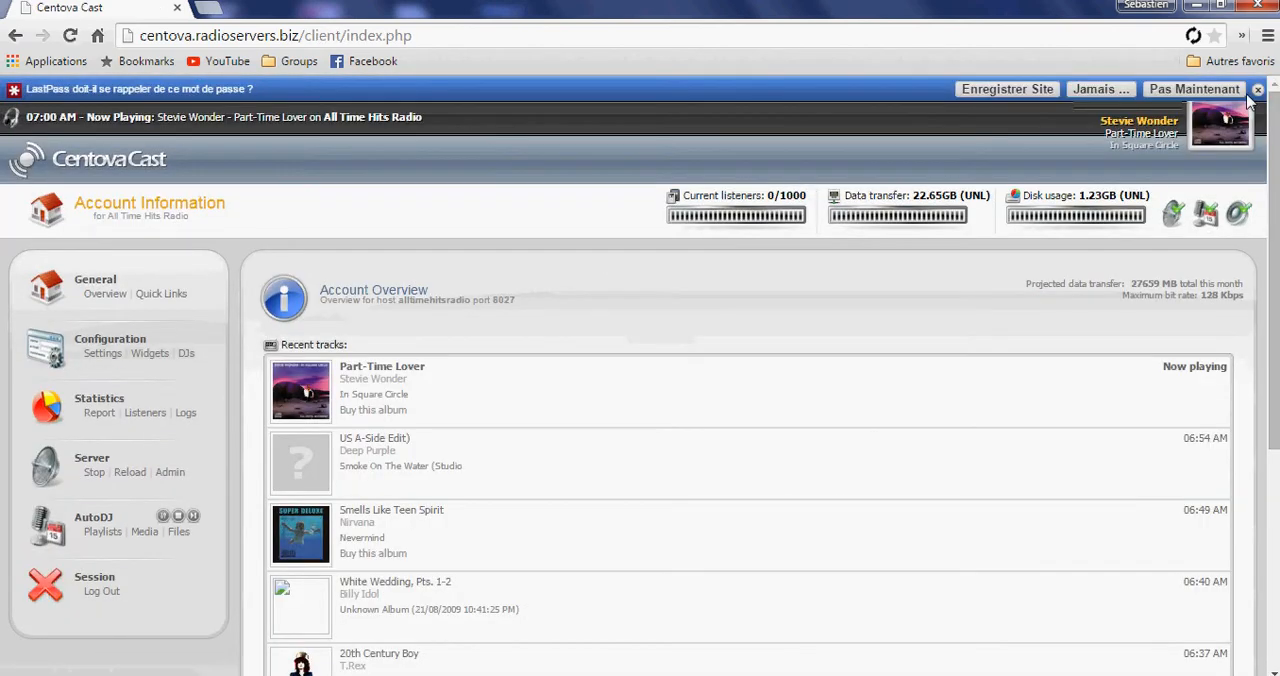
left_click(1257, 90)
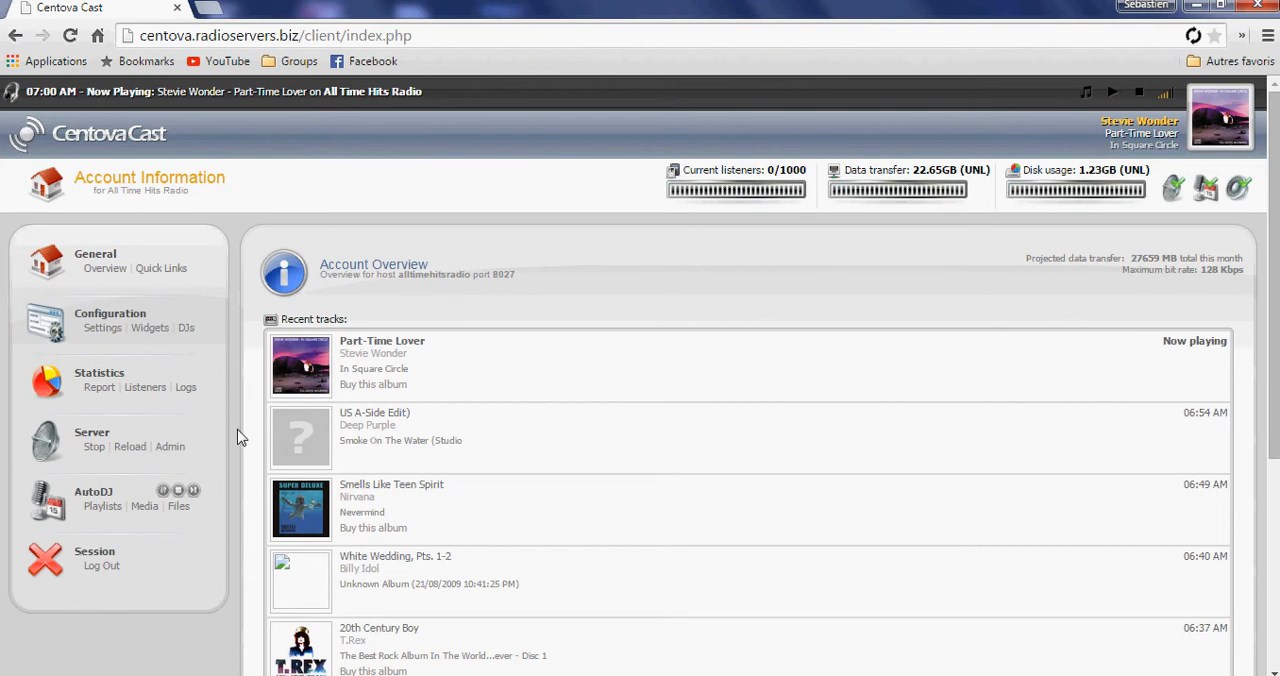
Start a new AutoDJ playlist titled "Tutoriel playlist" with the General rotation type.
left_click(104, 507)
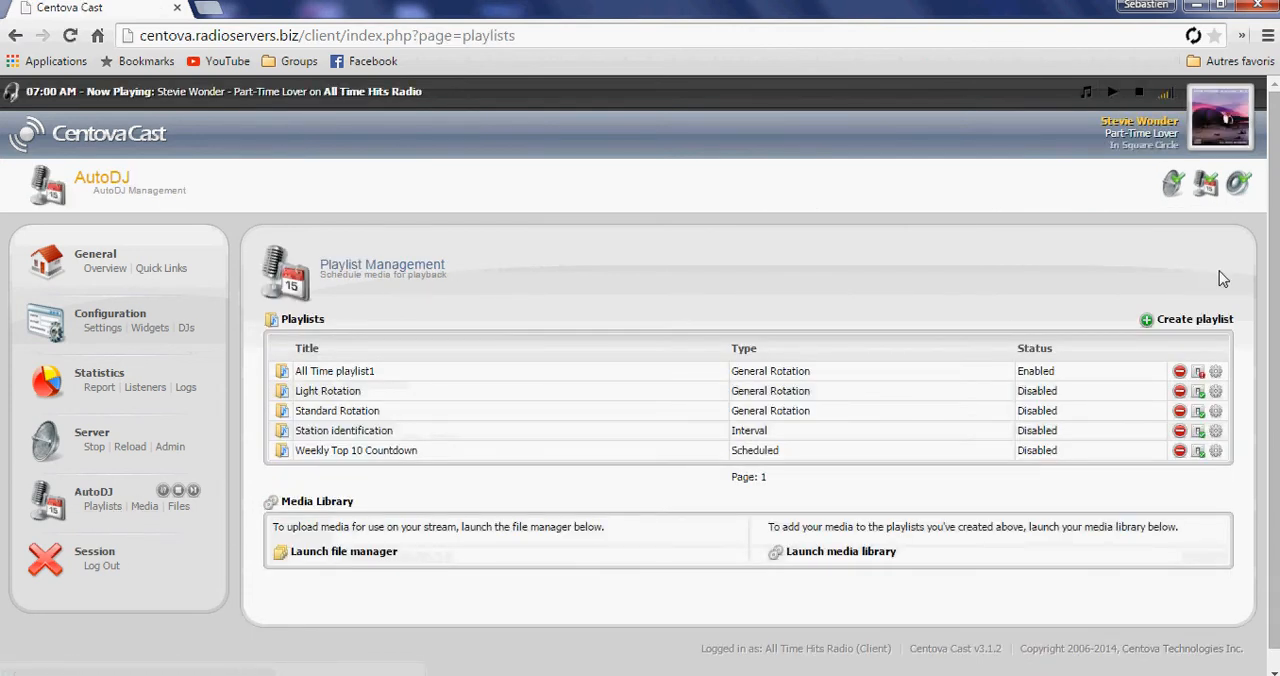
left_click(1190, 322)
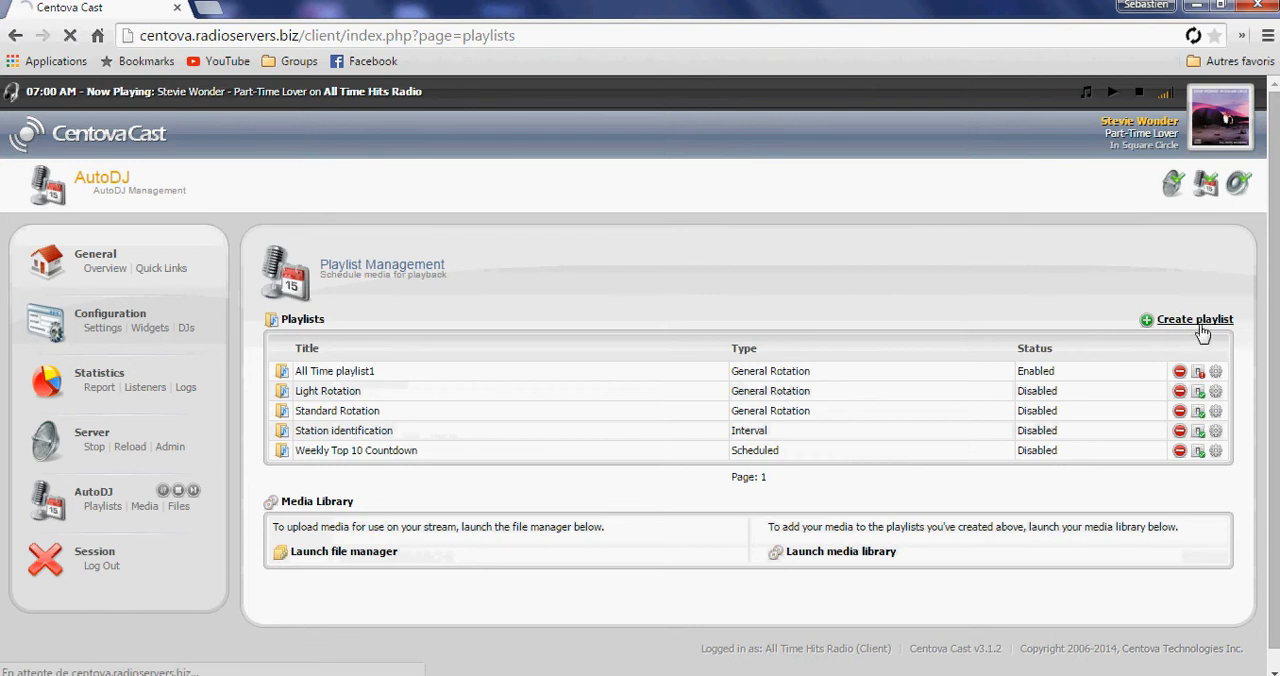
left_click(424, 366)
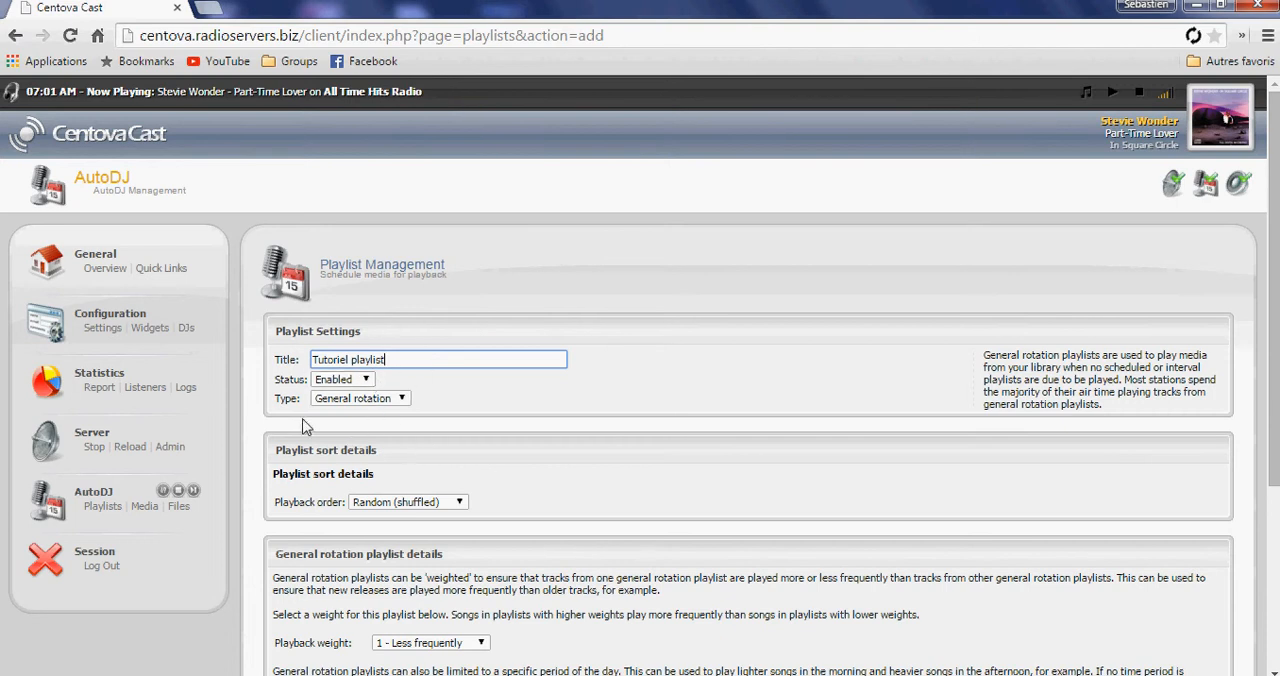
left_click(392, 400)
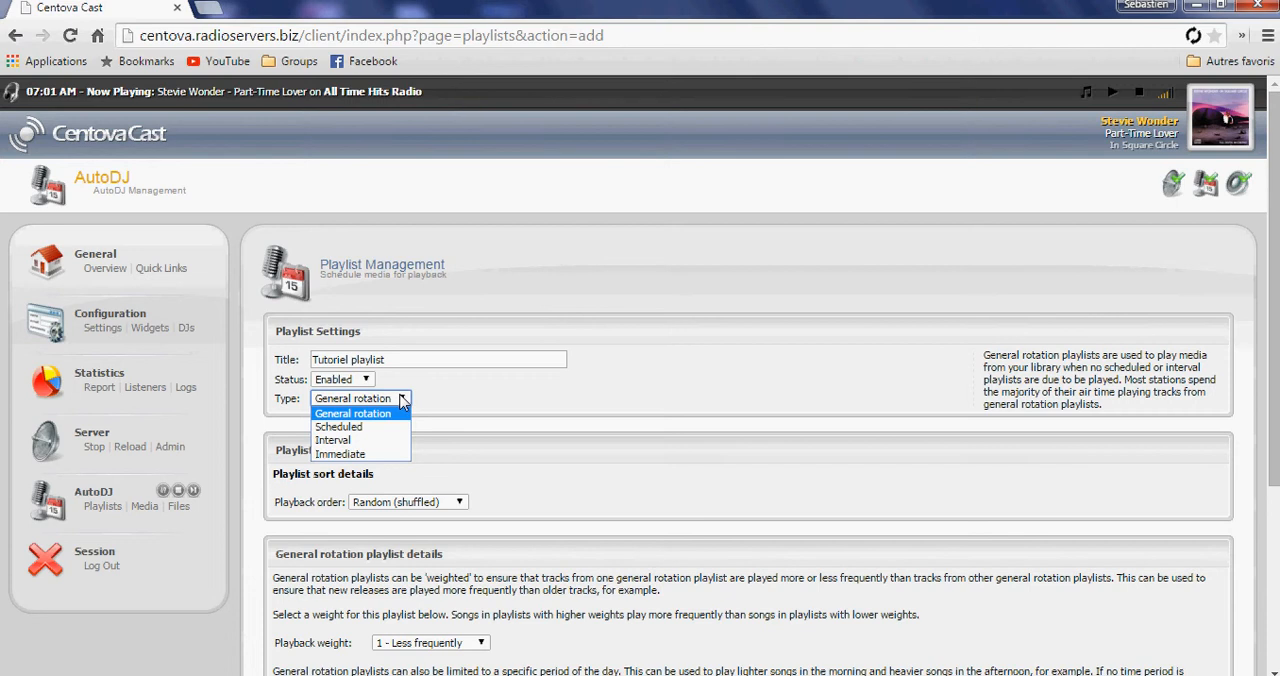
left_click(370, 414)
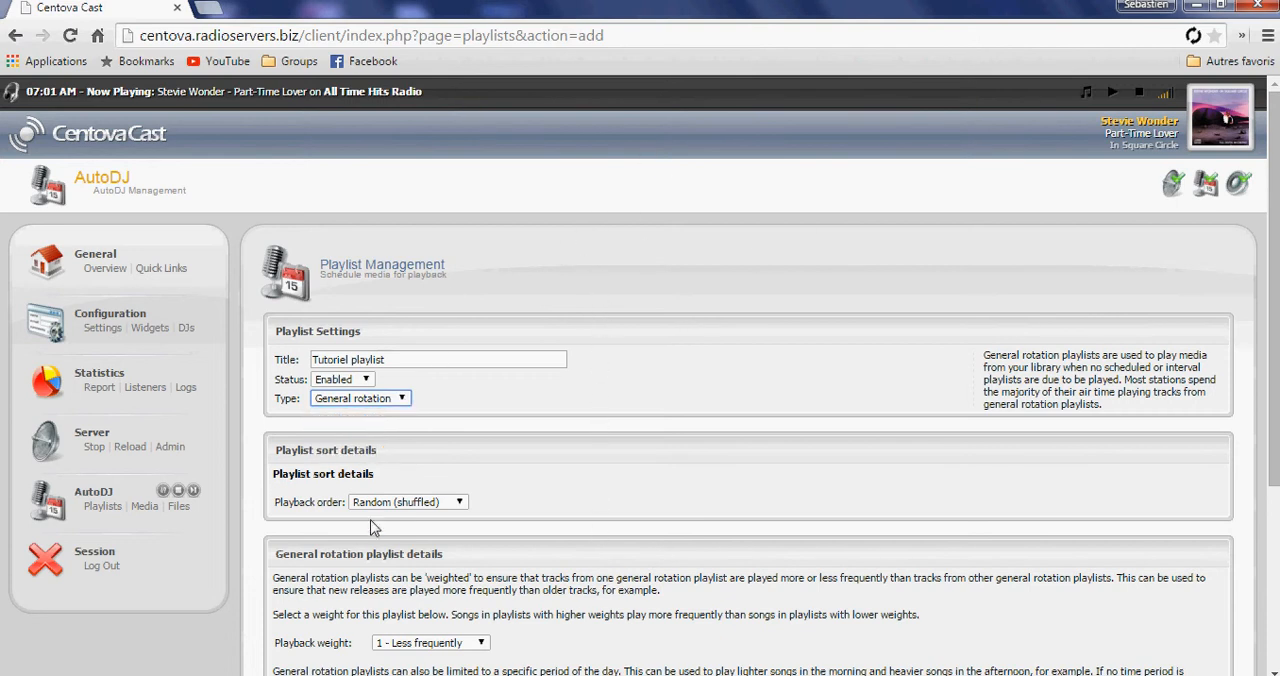
left_click(368, 402)
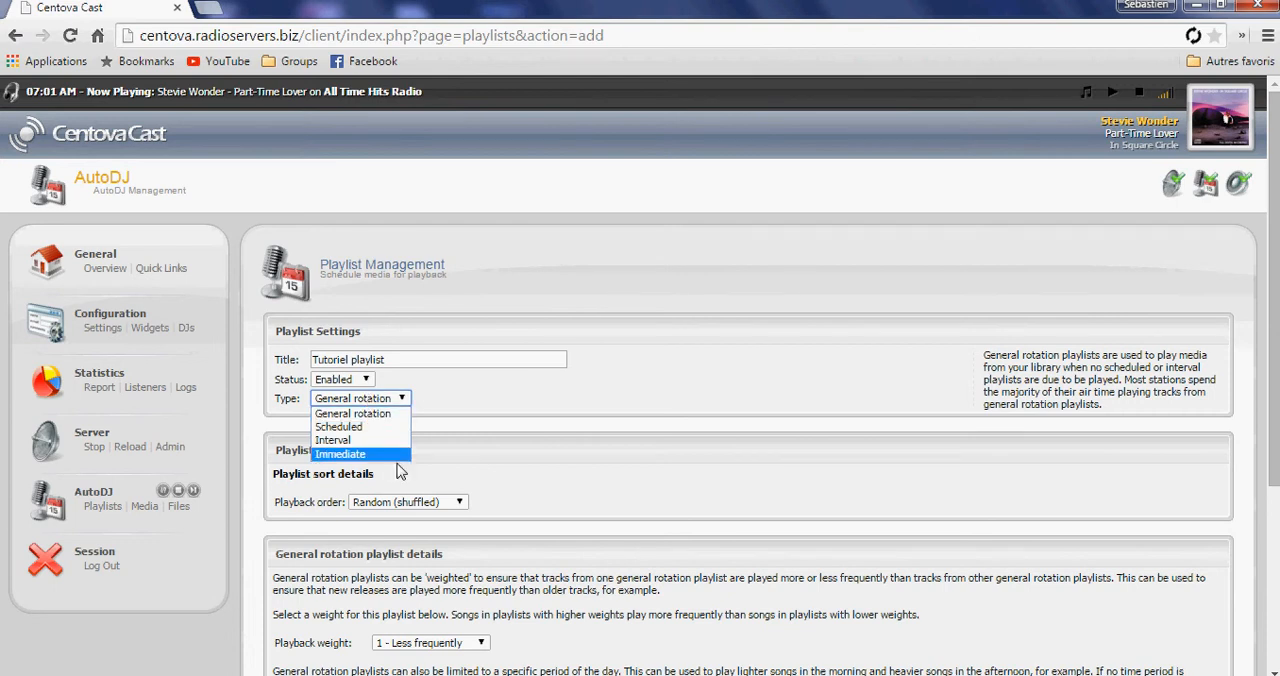
left_click(614, 386)
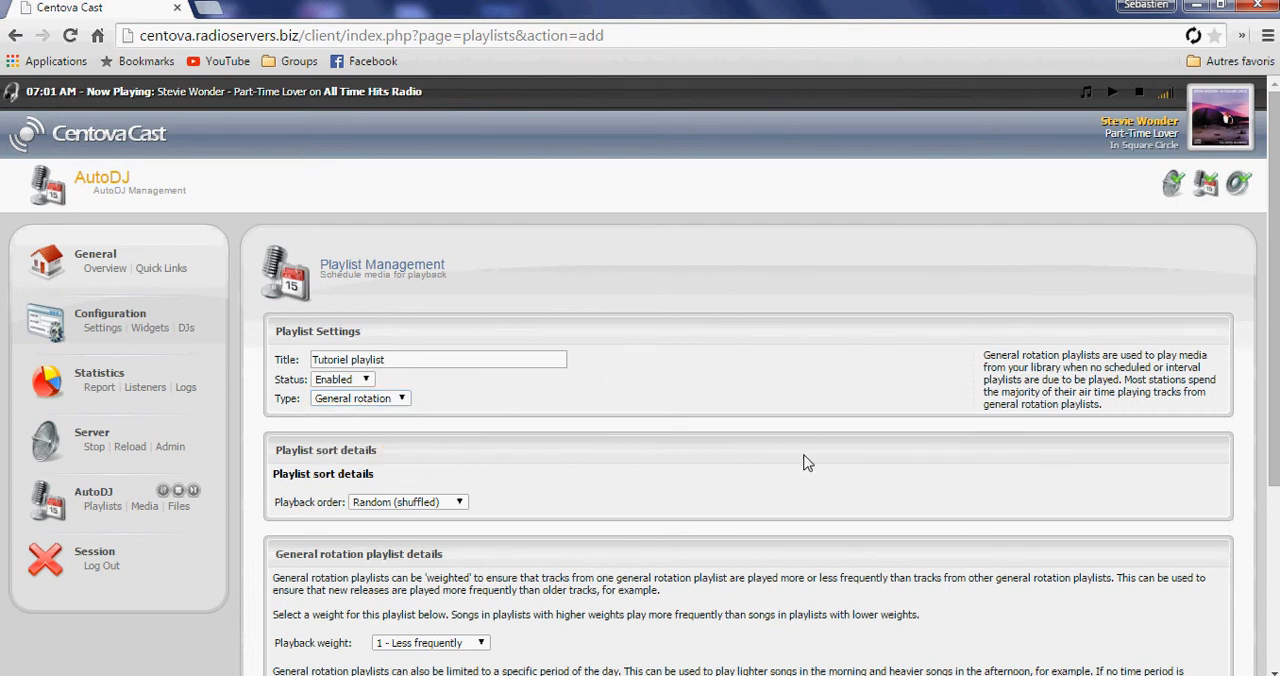
Keep the playback order at Random (shuffled) and save the new playlist.
scroll(803, 459, "down", 3)
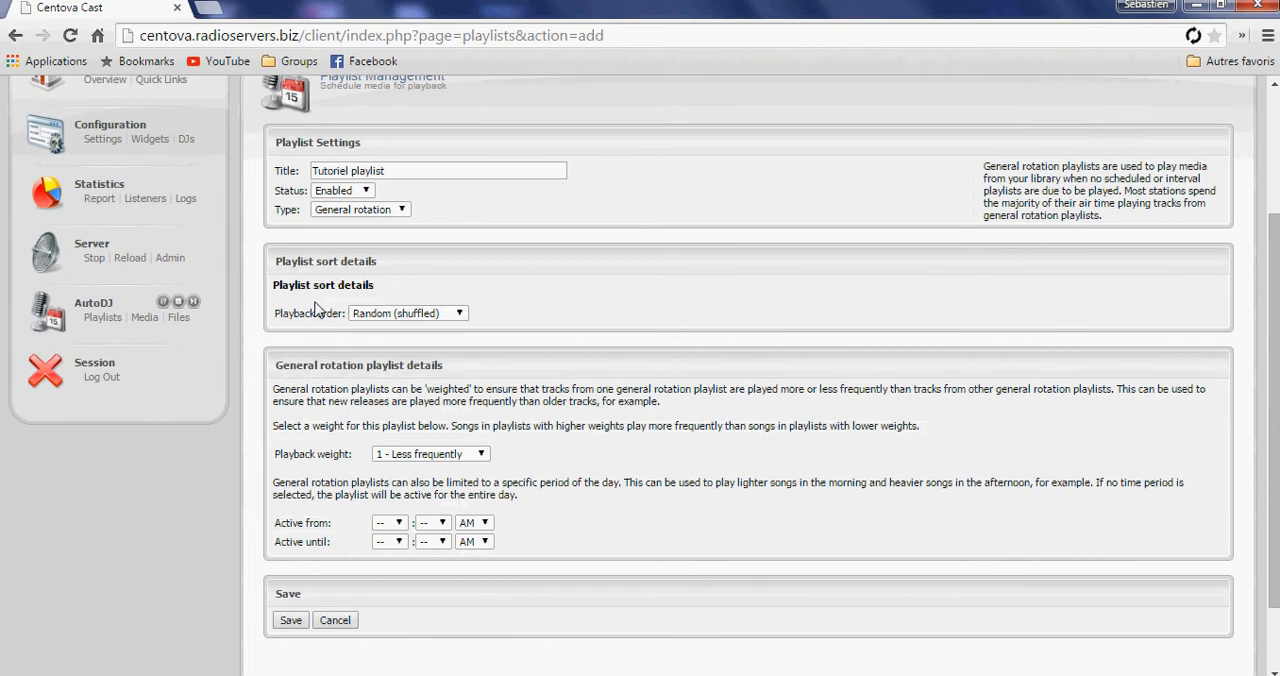
left_click(420, 316)
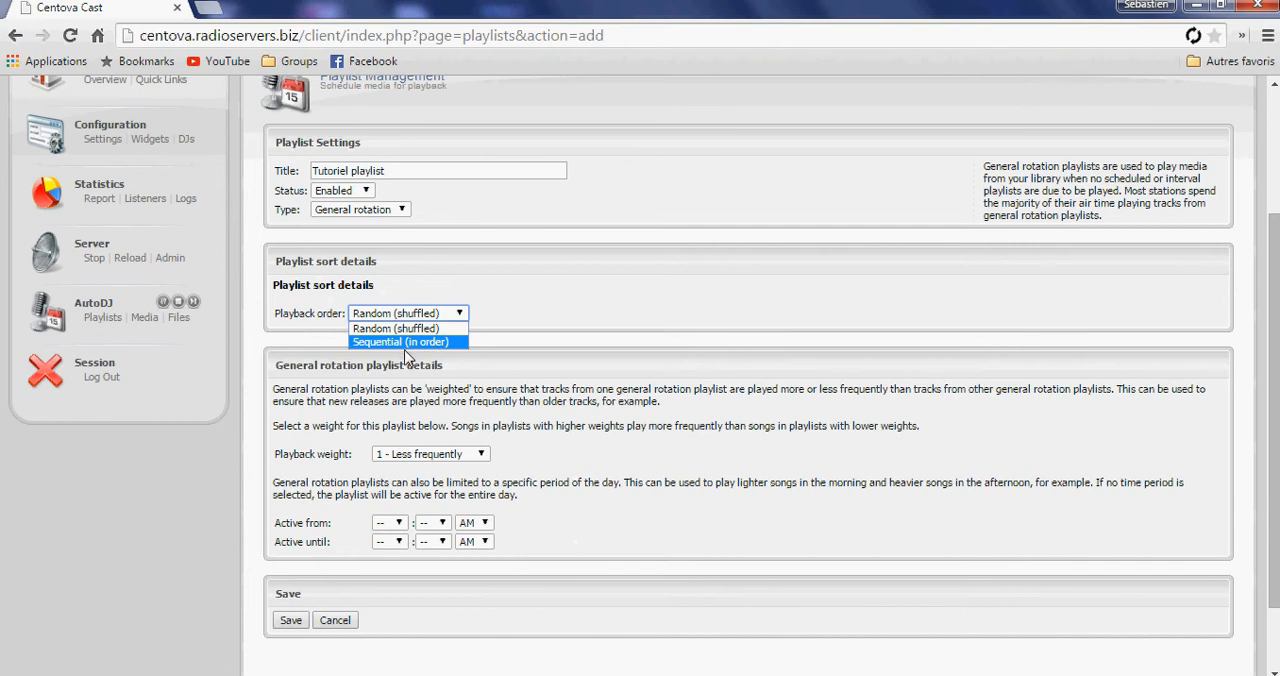
left_click(397, 334)
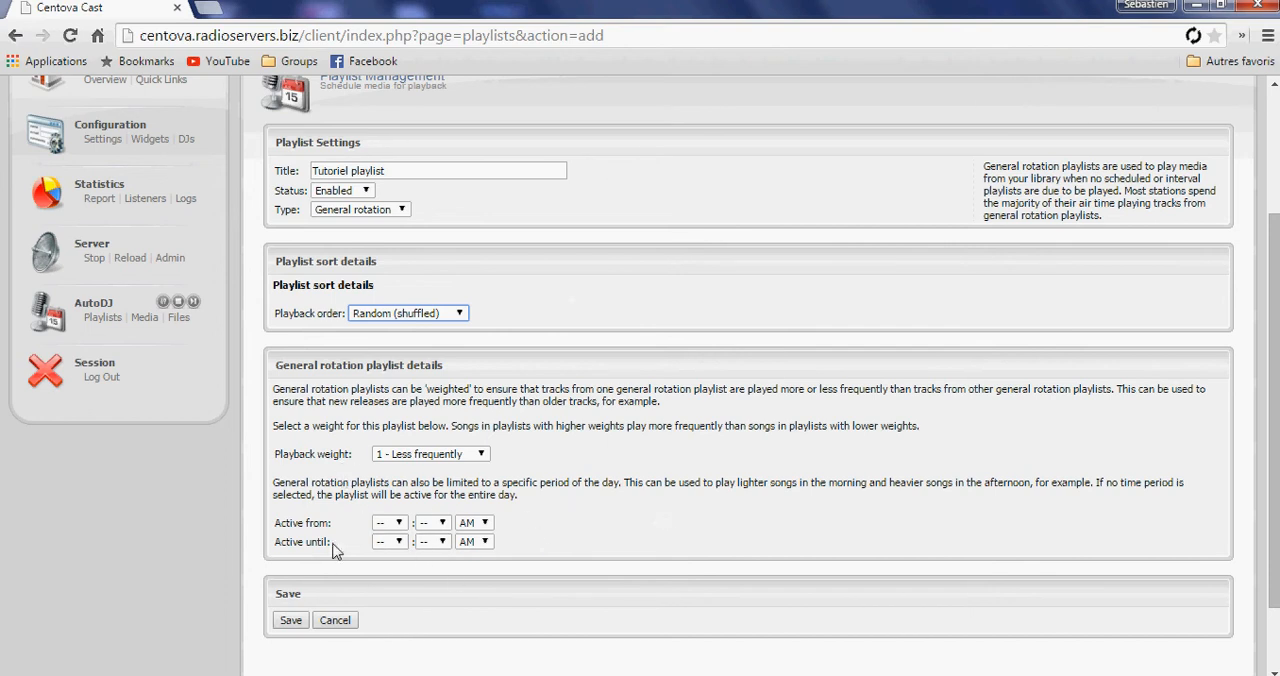
left_click(292, 620)
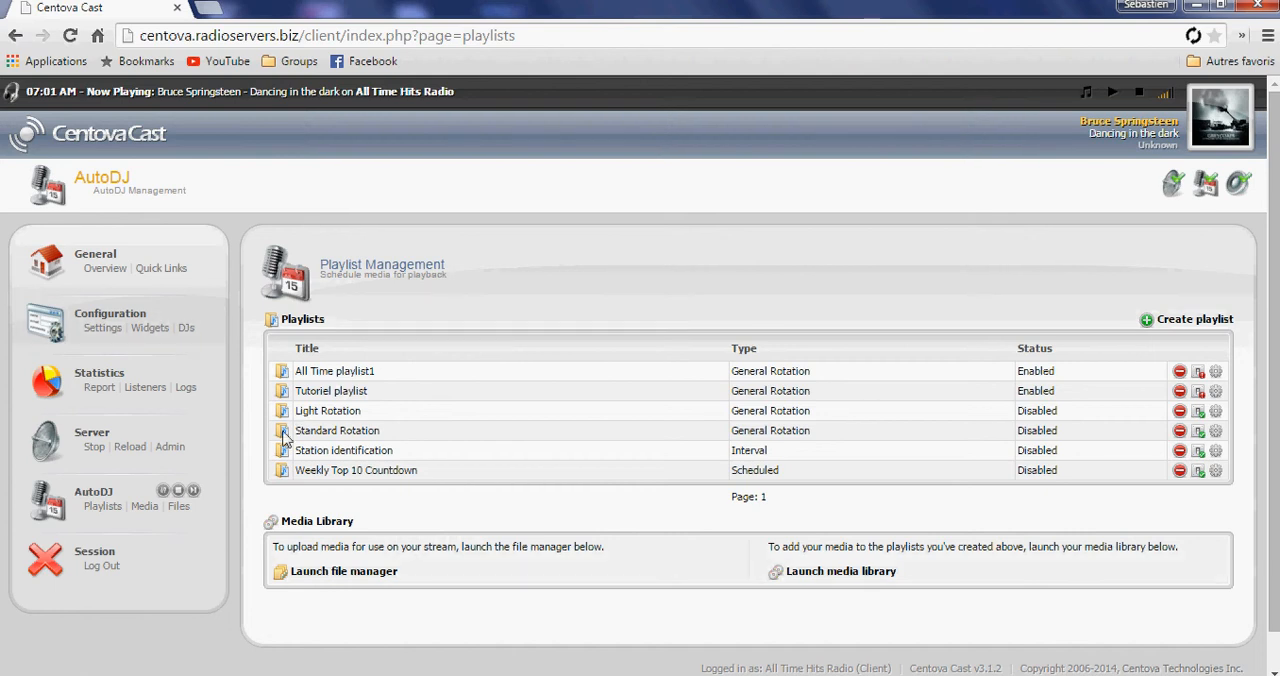
Open the media library, enlarge the artist list and add the artist Billy Ocean to Tutoriel playlist.
left_click(146, 508)
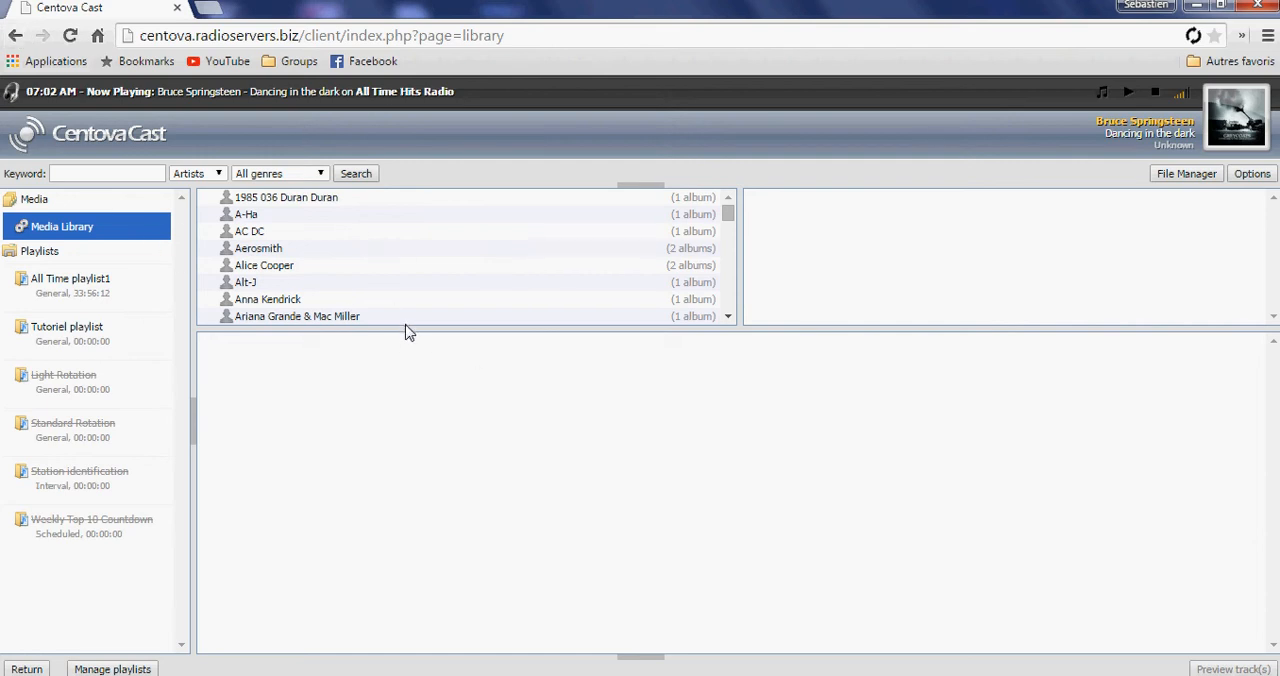
left_click_drag(406, 331, 406, 556)
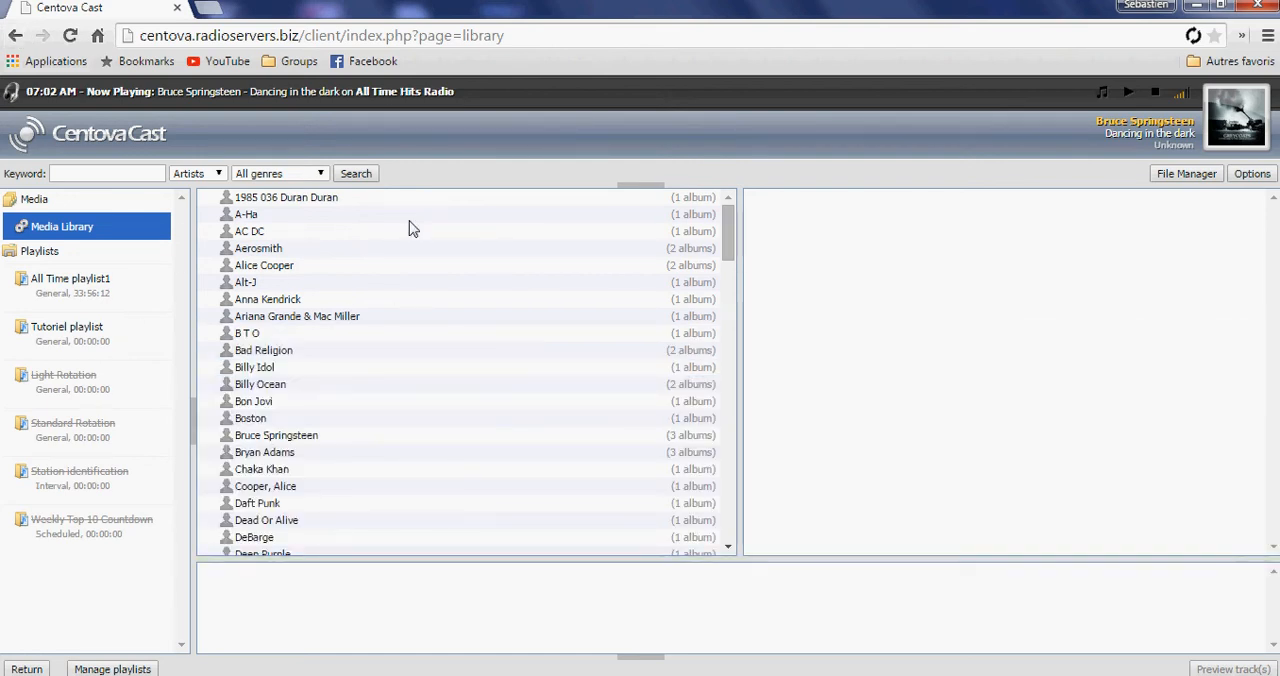
left_click(379, 389)
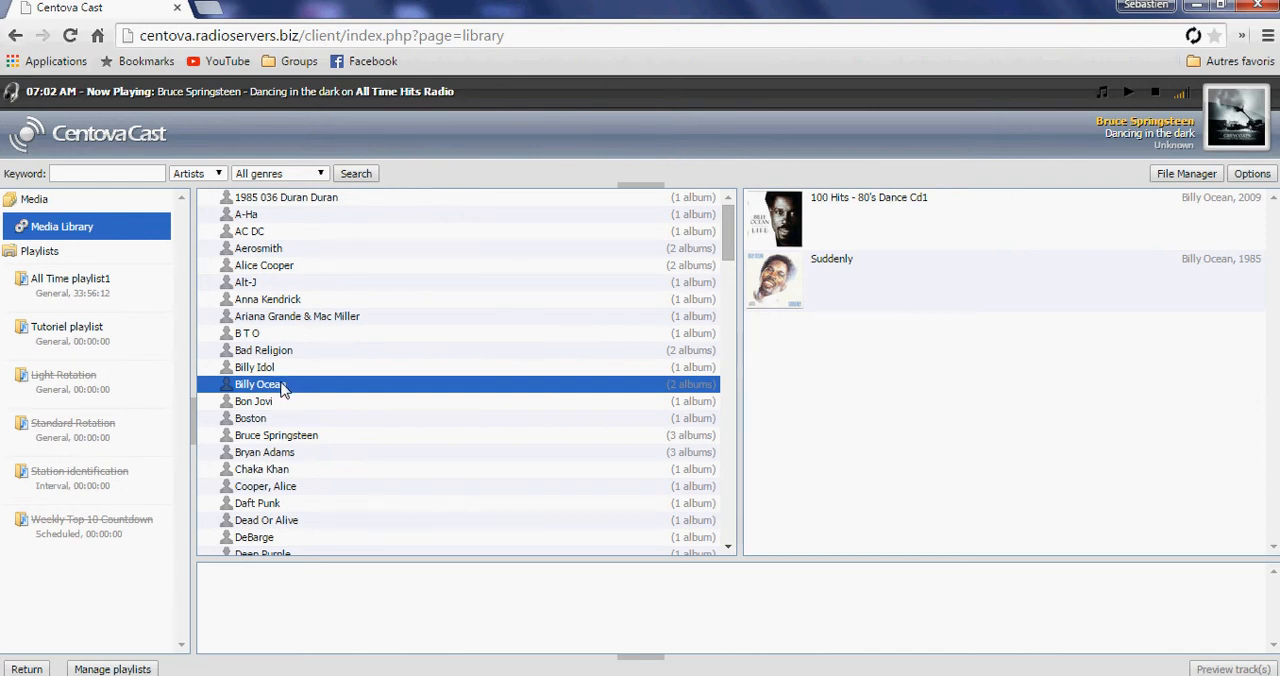
left_click_drag(294, 396, 106, 350)
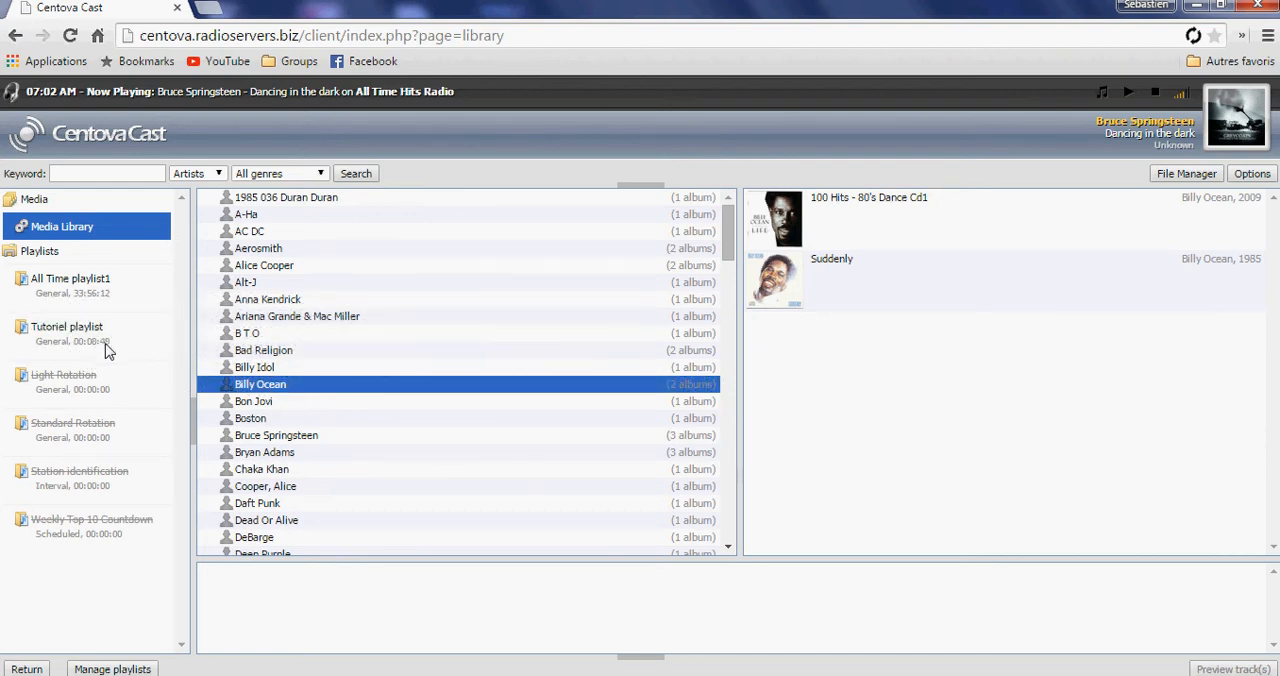
Add Alice Cooper's Rock Anthems album to Tutoriel playlist.
left_click(276, 266)
left_click_drag(891, 234, 104, 345)
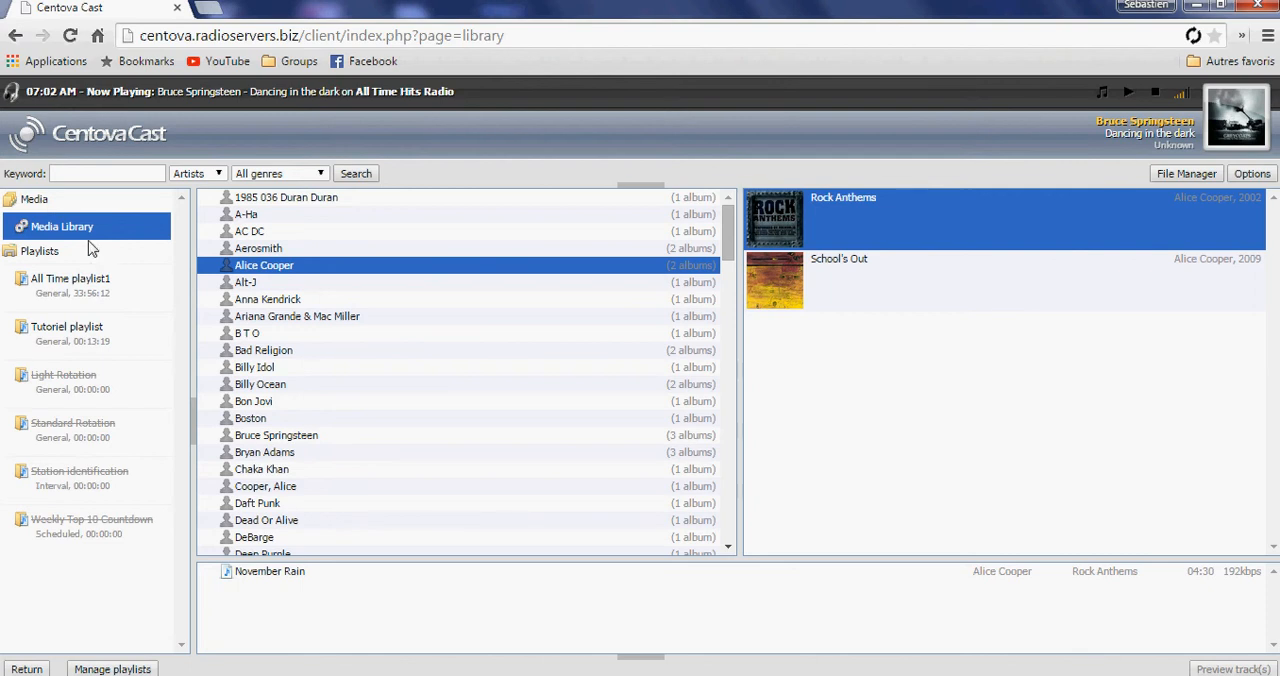
left_click(20, 201)
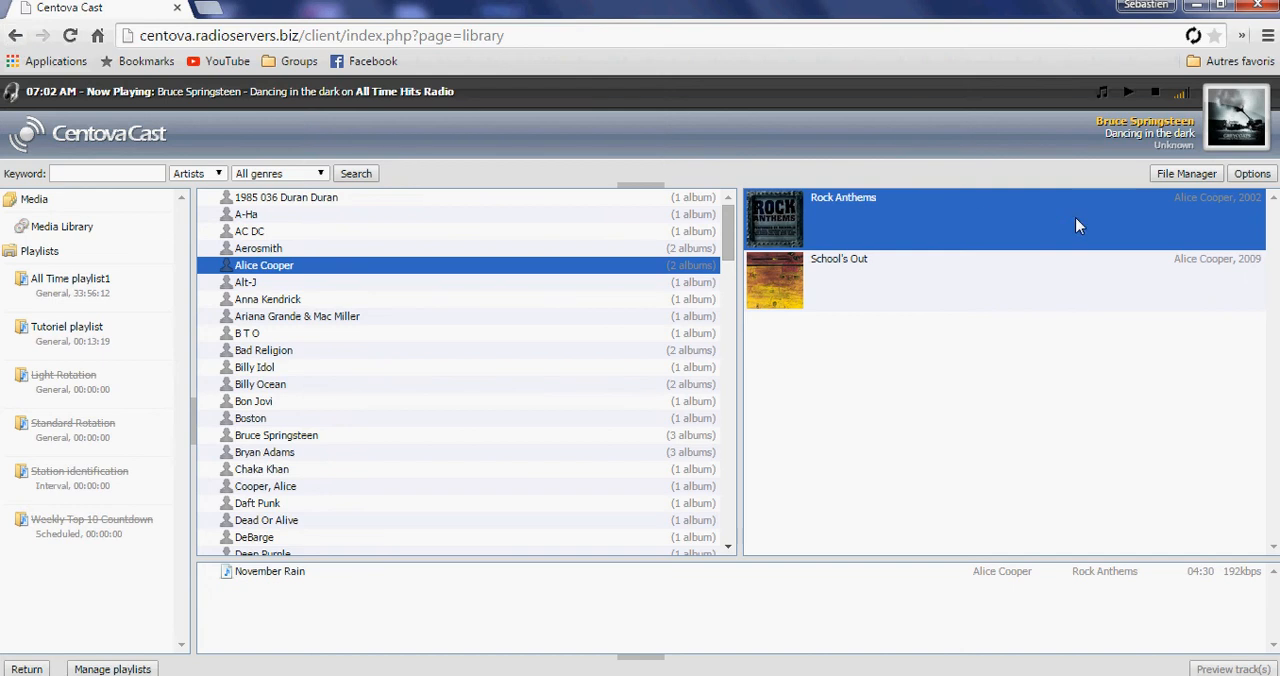
Upload the Hardwell feat. Harrison audio file from the Downloads folder to the server's media folder.
left_click(1188, 175)
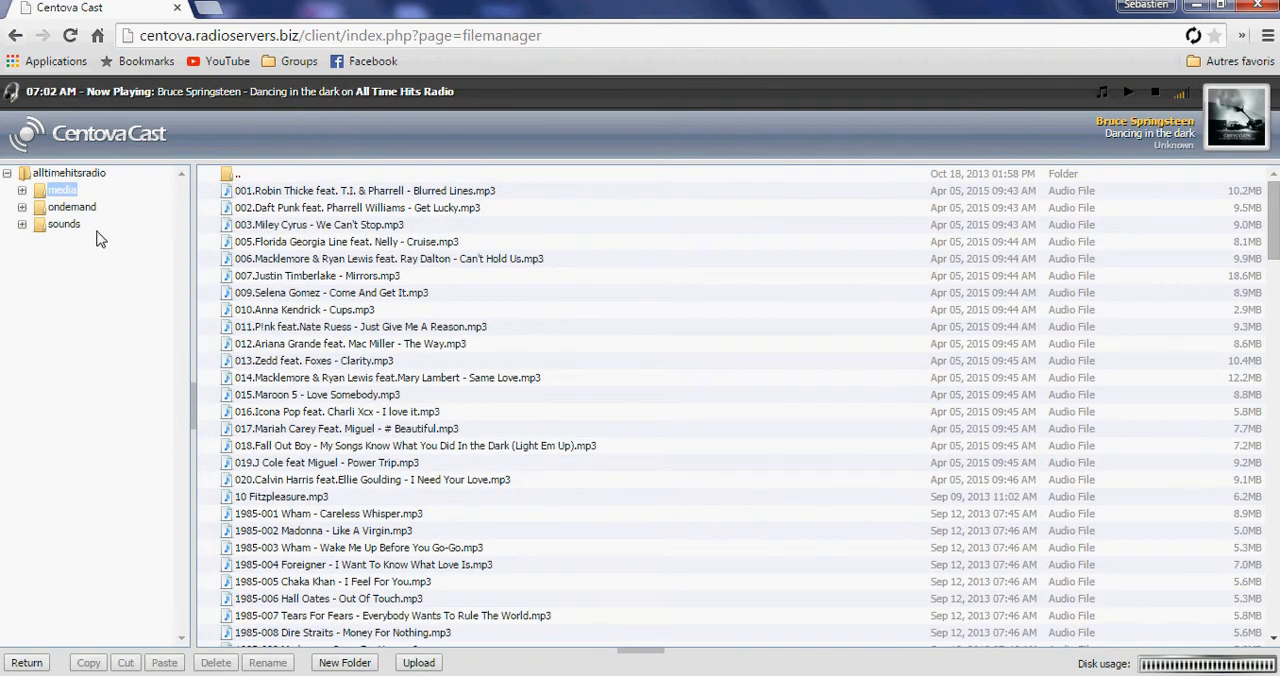
left_click(419, 663)
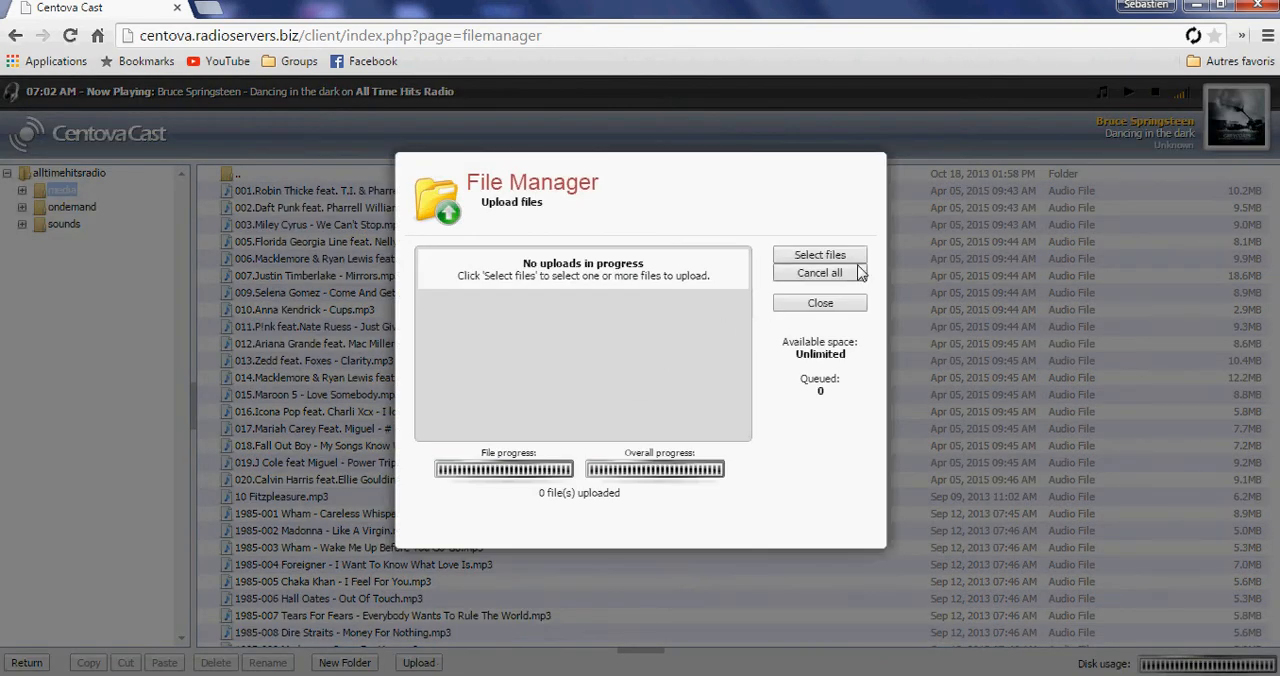
left_click(820, 256)
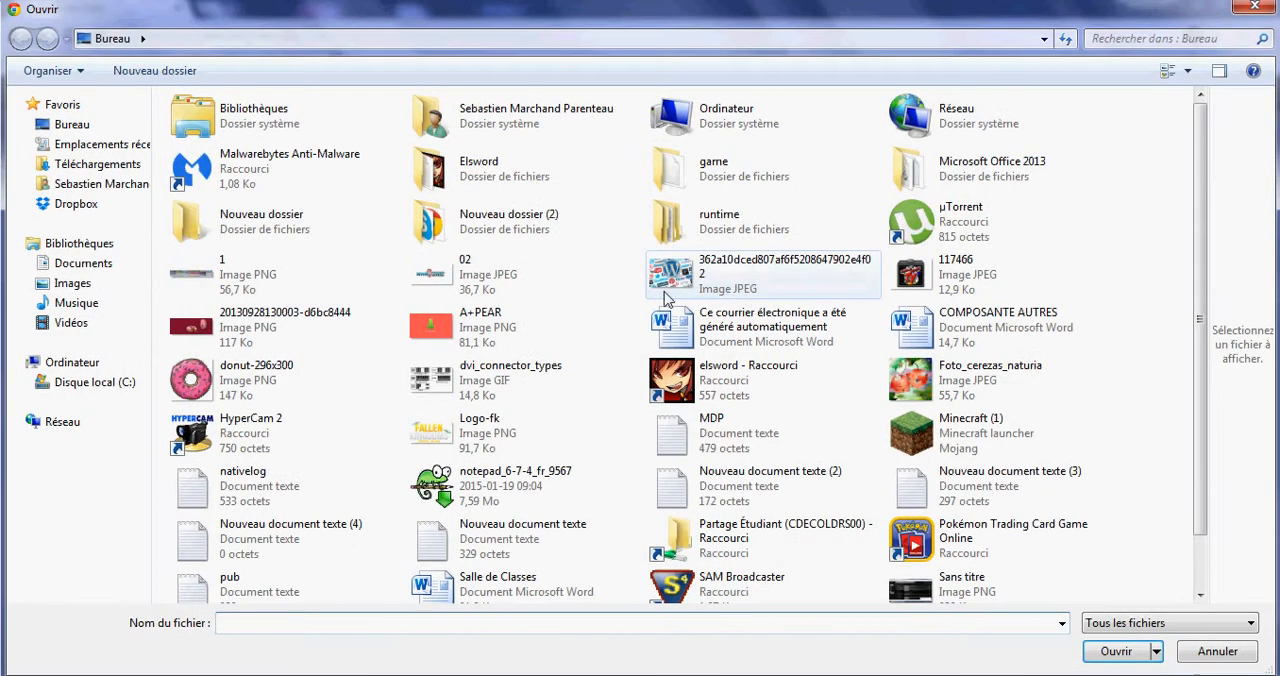
left_click(80, 163)
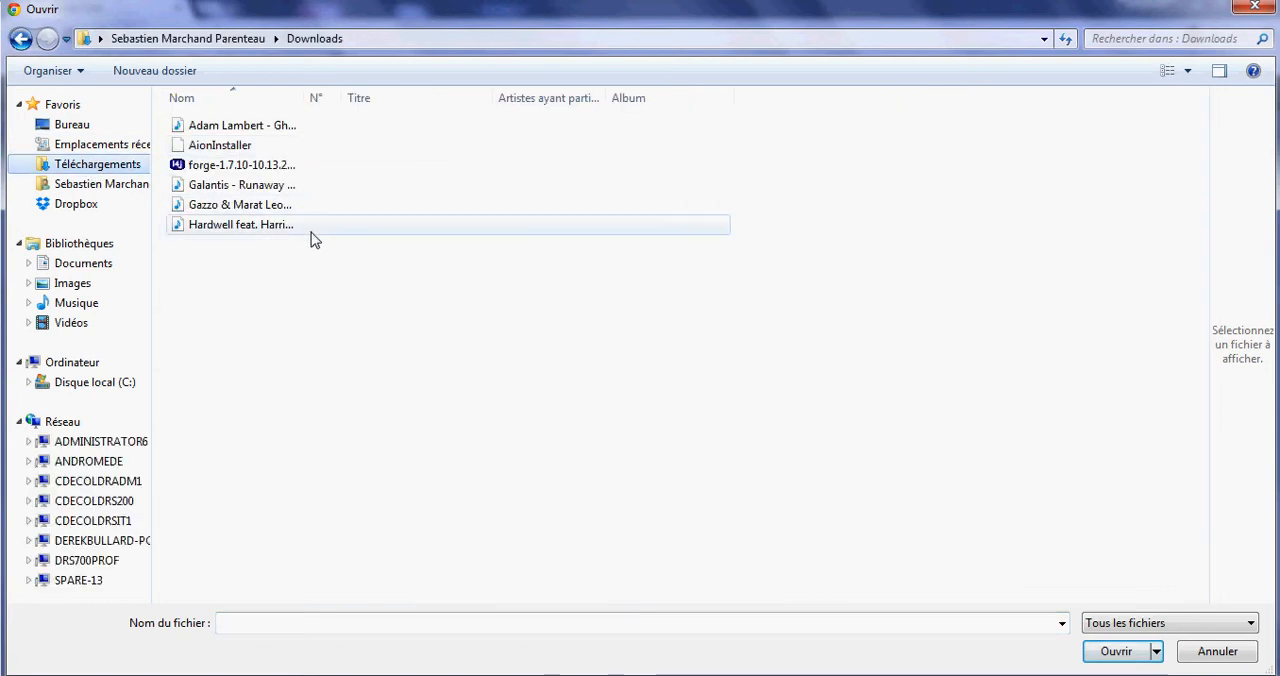
double_click(270, 225)
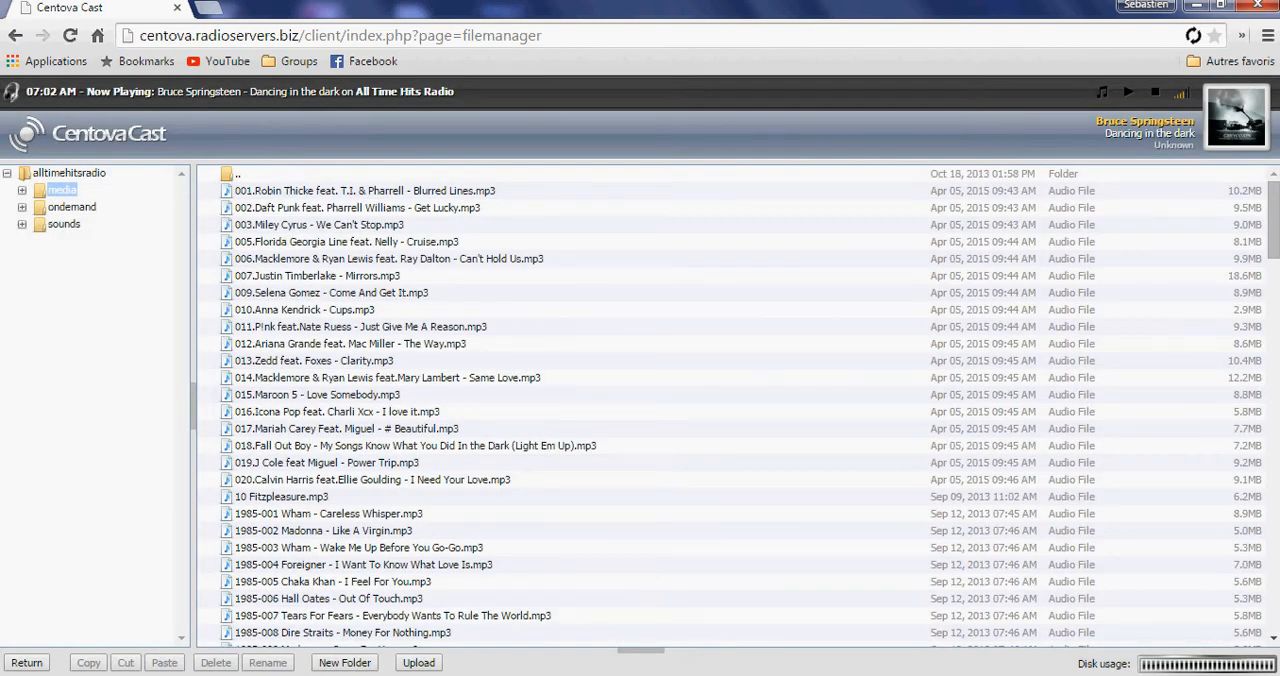
Add Hardwell feat Harrison's track "Sally Official Music Video" from the media library to Tutoriel playlist and display the playlist's tracks.
left_click(38, 660)
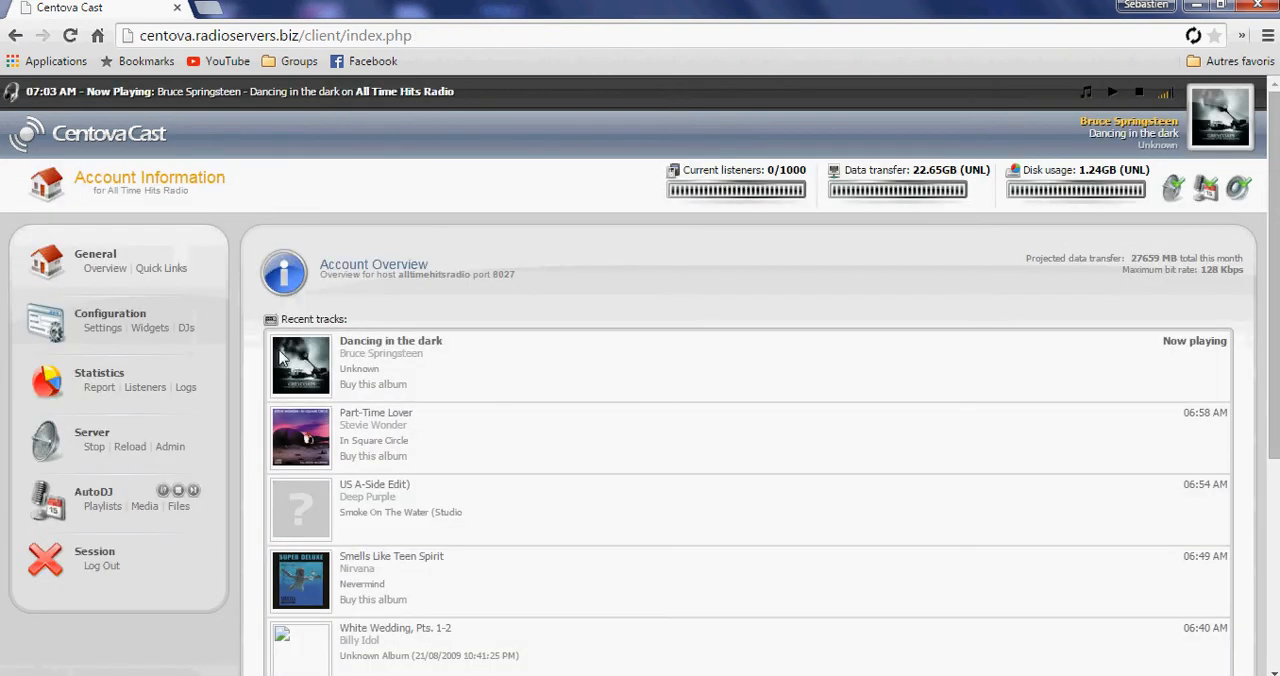
left_click(143, 508)
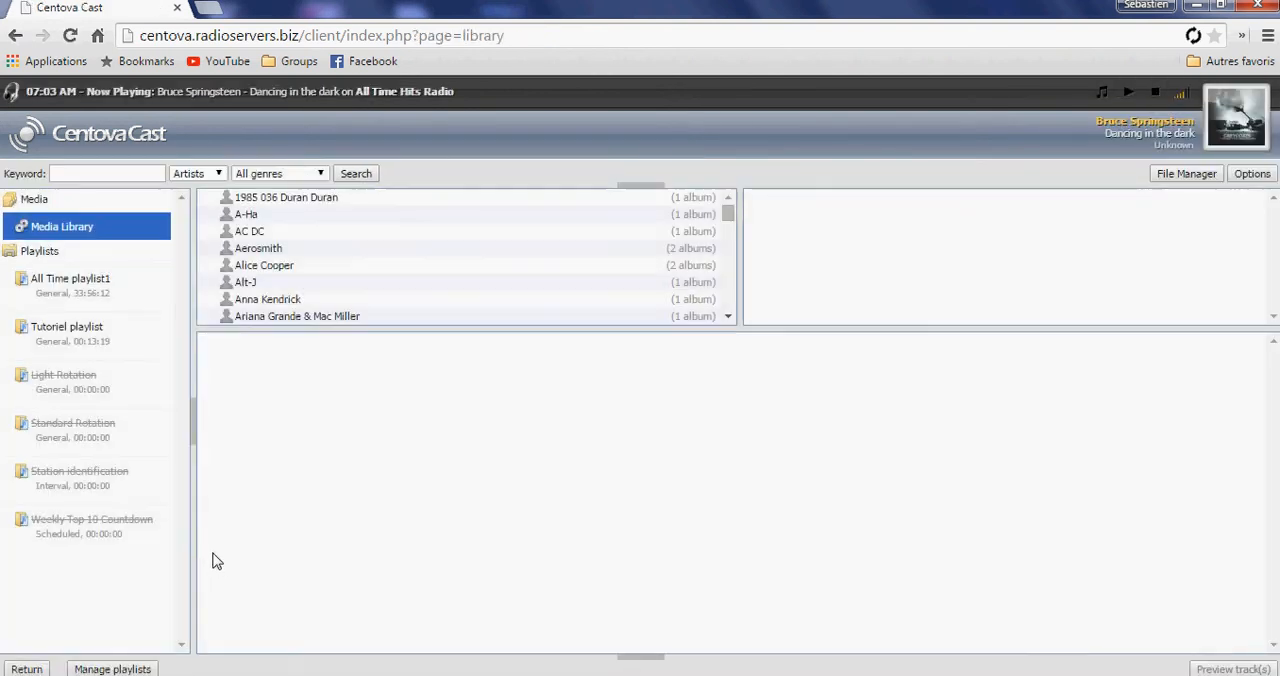
left_click_drag(404, 344, 392, 524)
scroll(420, 443, "down", 3)
scroll(420, 443, "down", 2)
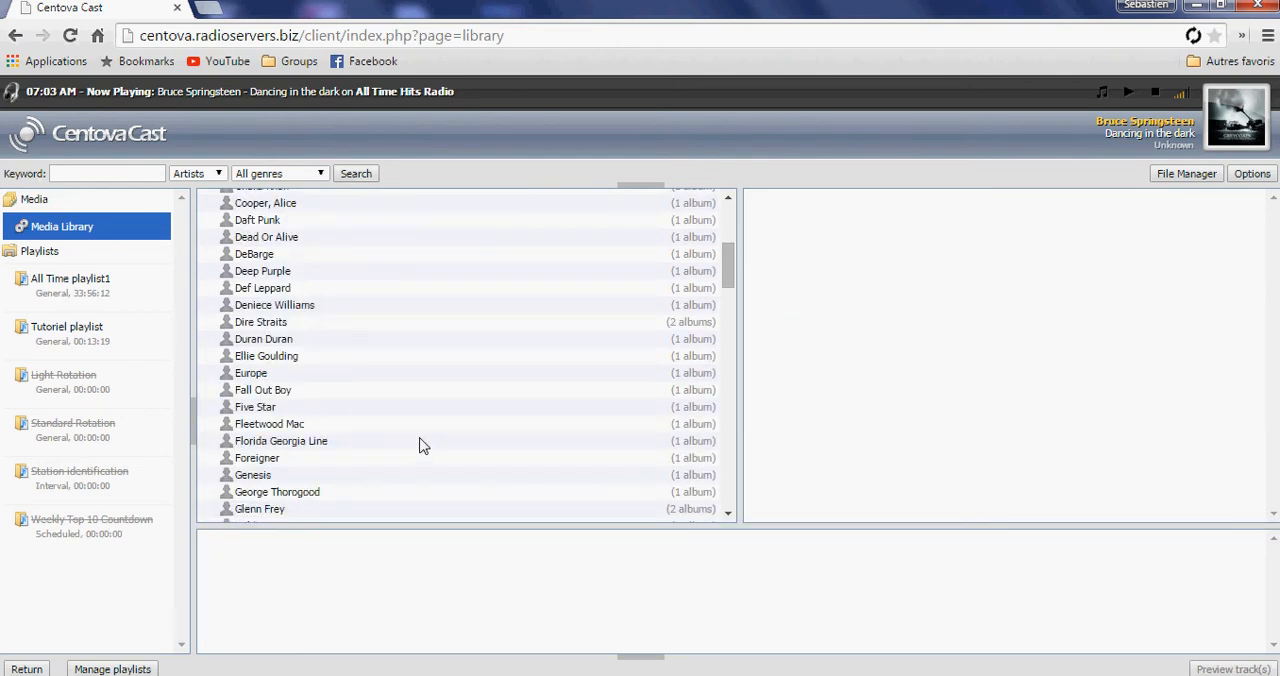
scroll(338, 466, "down", 4)
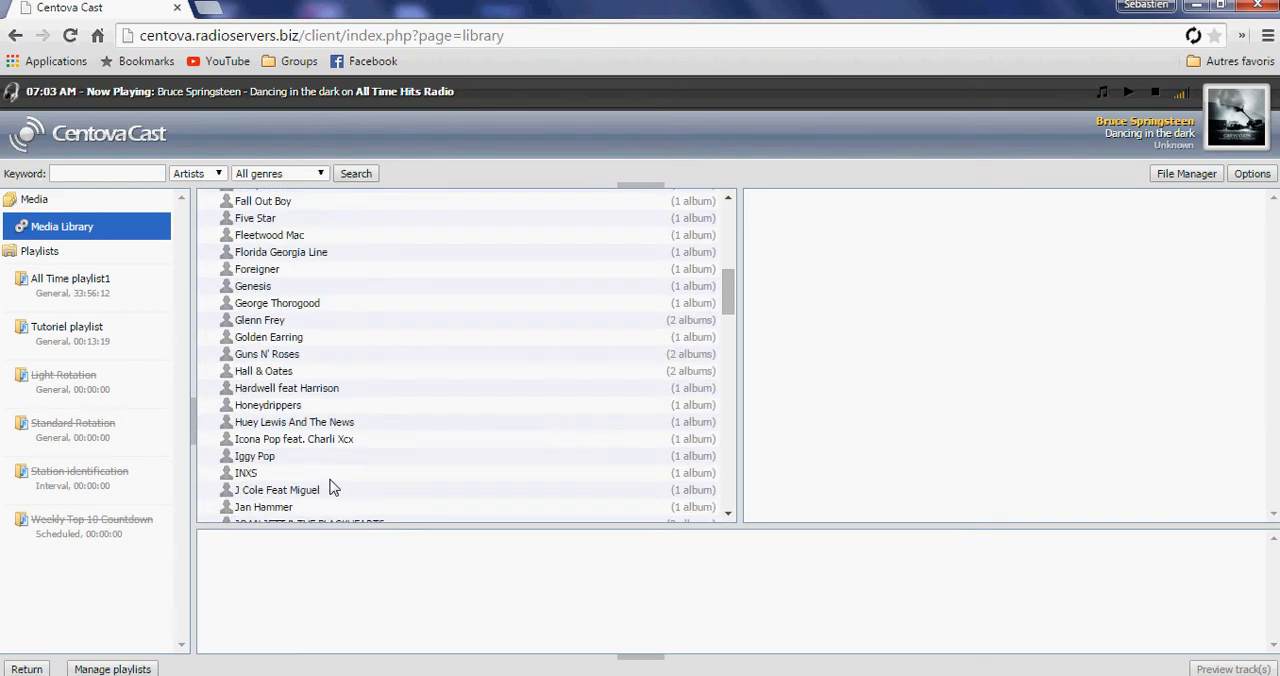
left_click(342, 394)
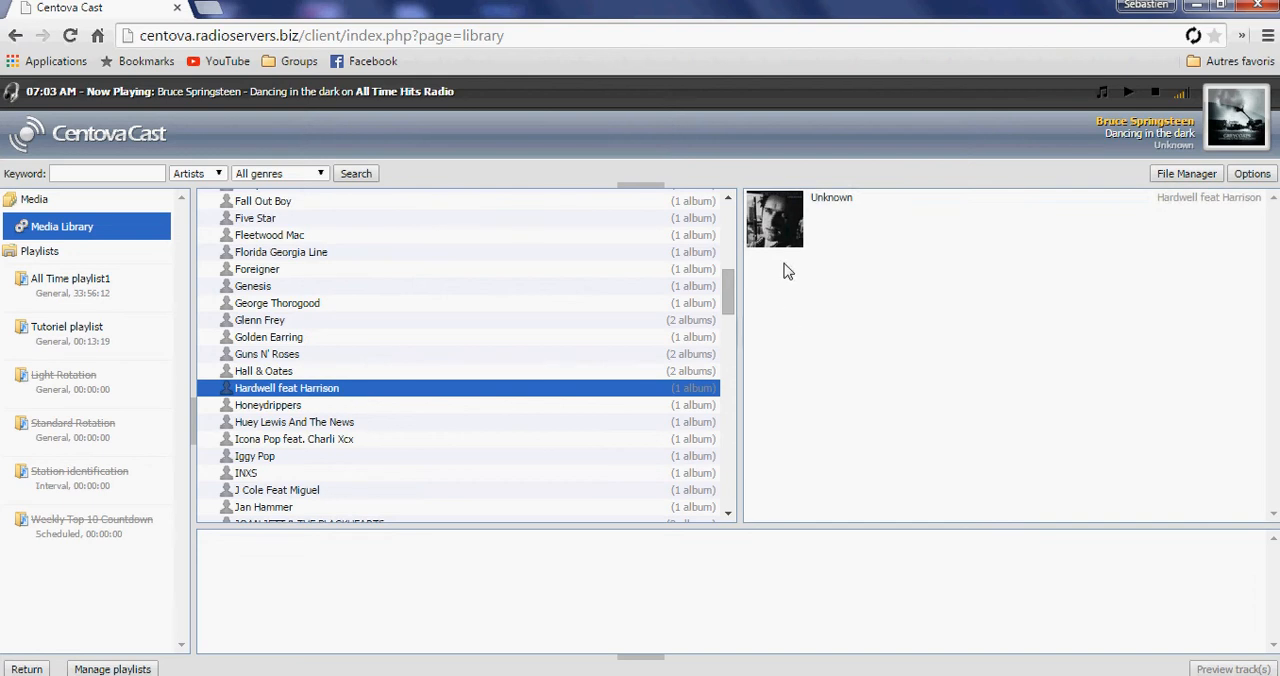
left_click(806, 230)
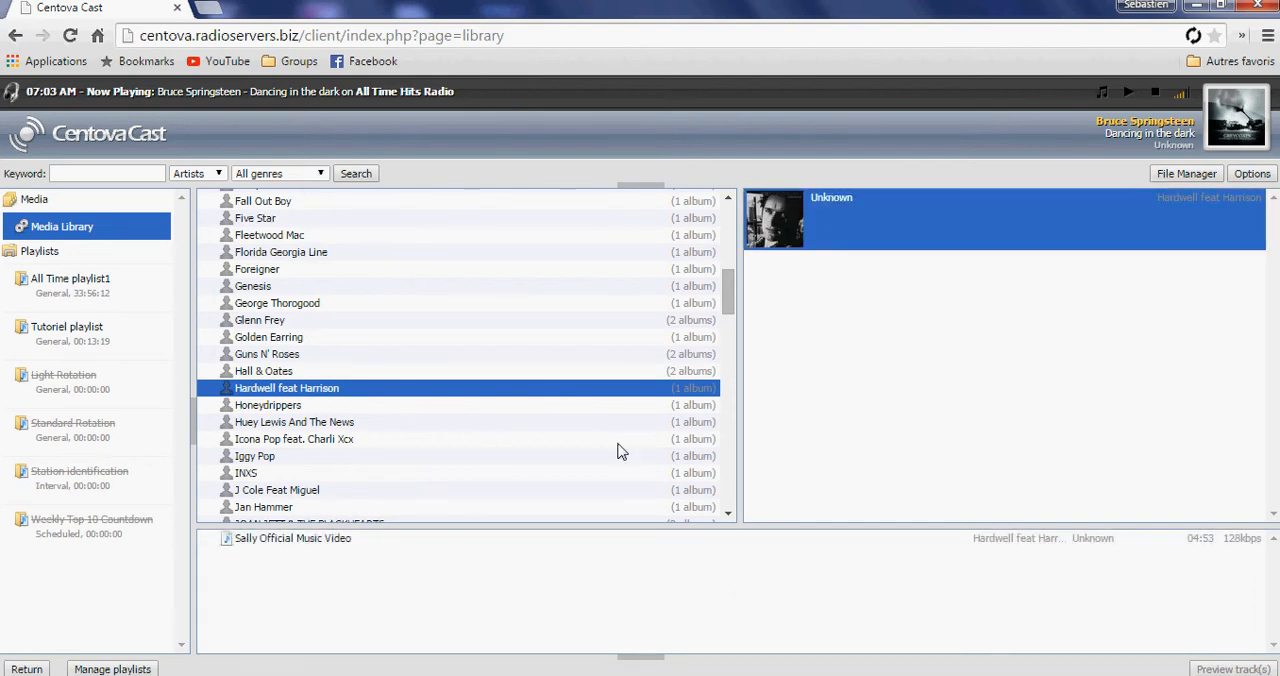
left_click_drag(297, 540, 105, 335)
left_click(104, 319)
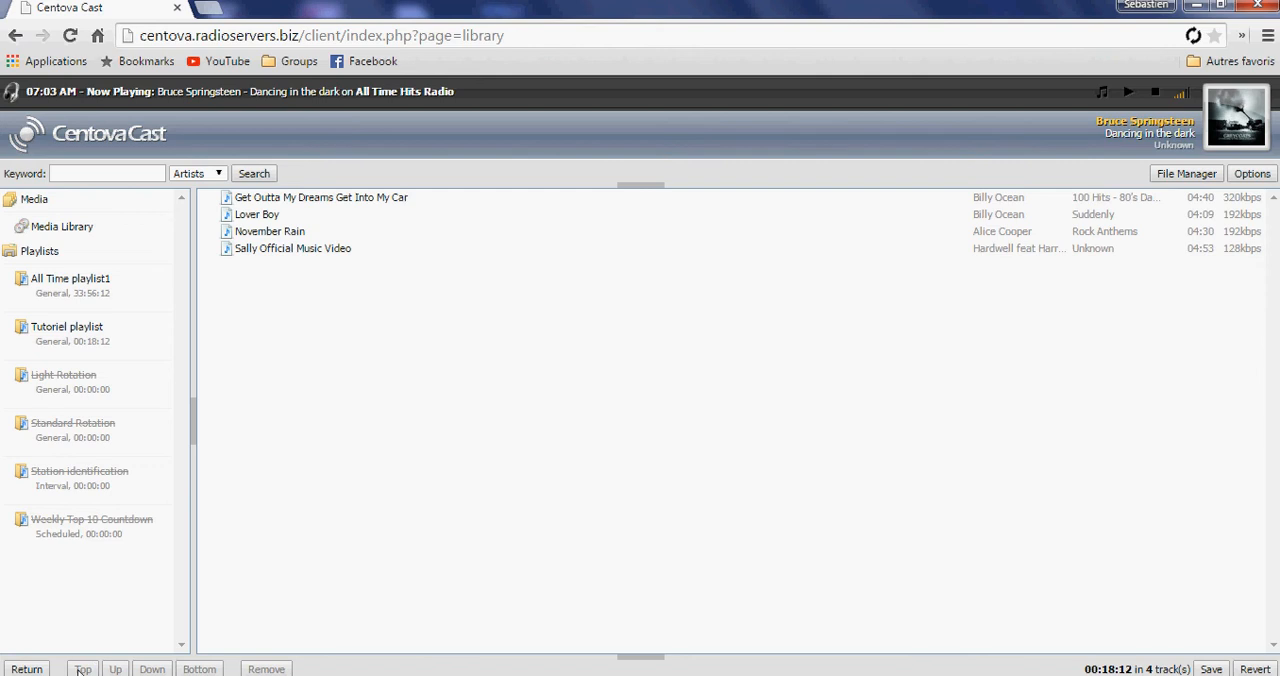
Return to playlist management, disable Tutoriel playlist and enable the Light Rotation playlist.
left_click(27, 669)
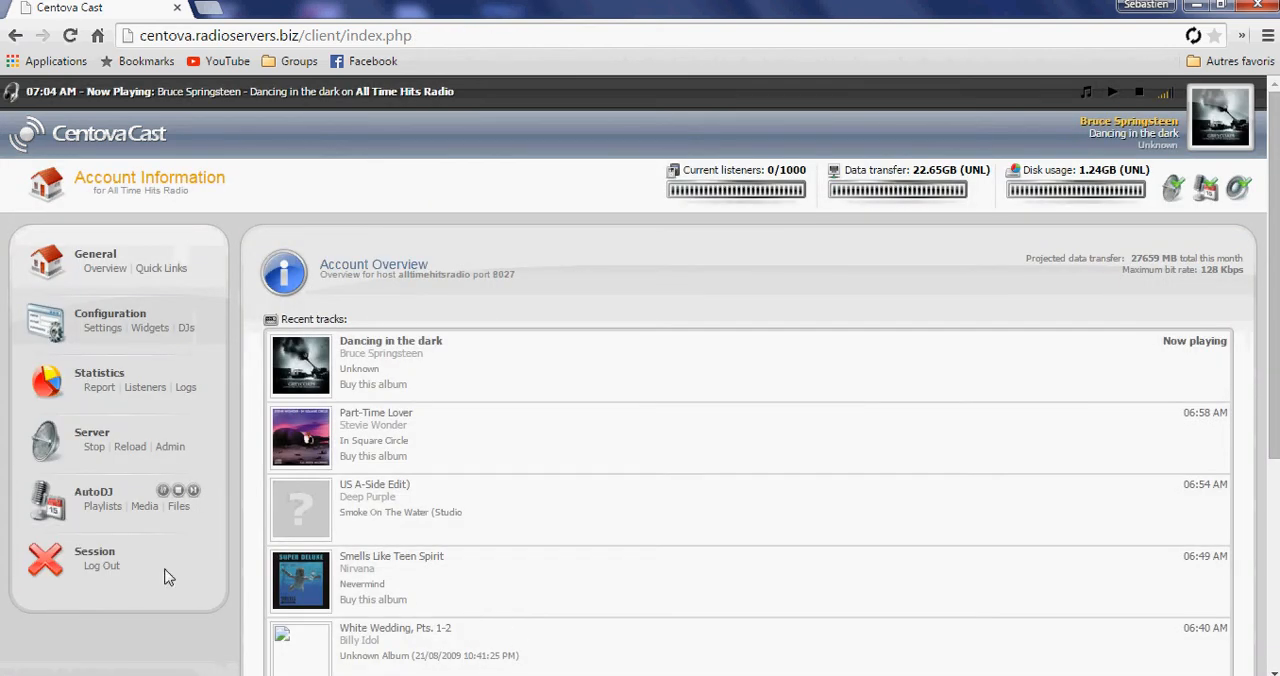
left_click(100, 506)
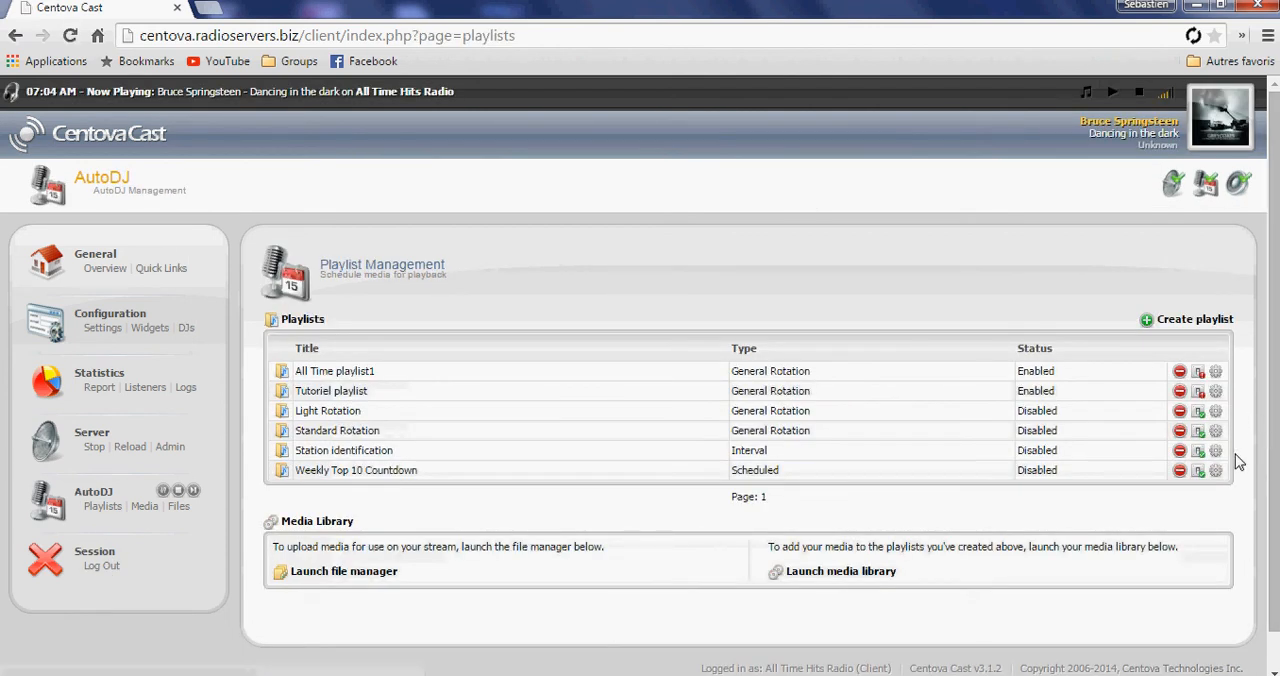
left_click(1199, 393)
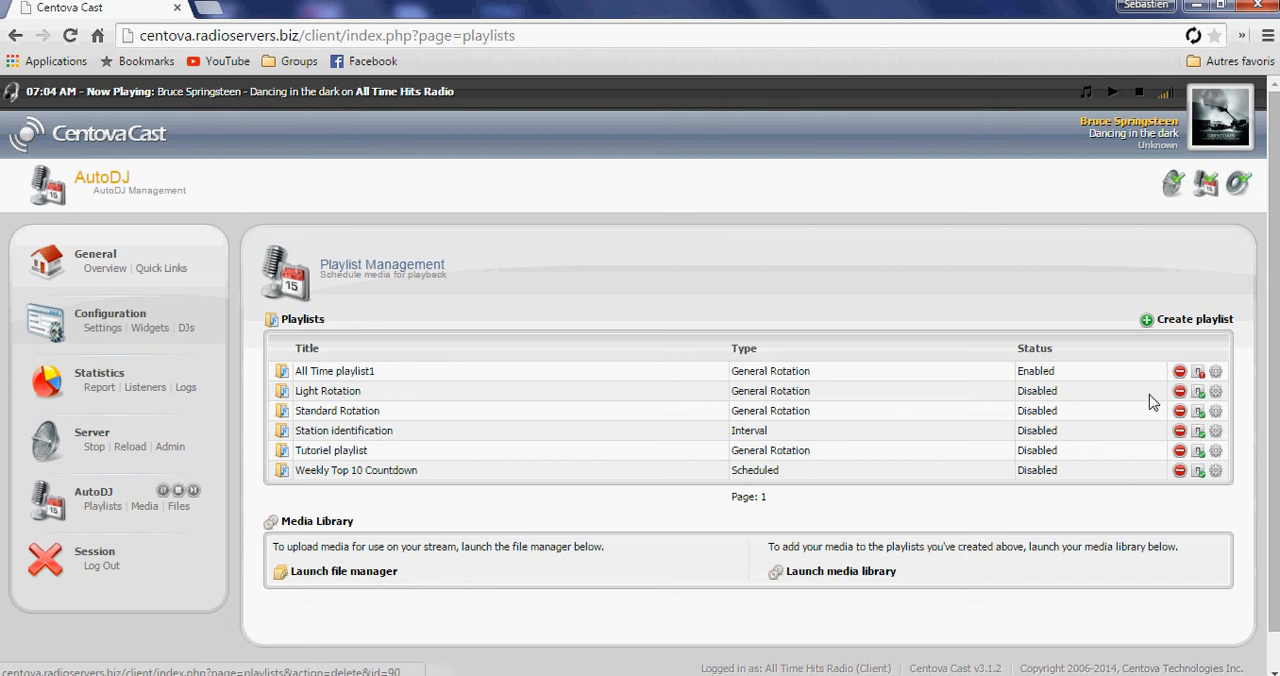
double_click(1062, 394)
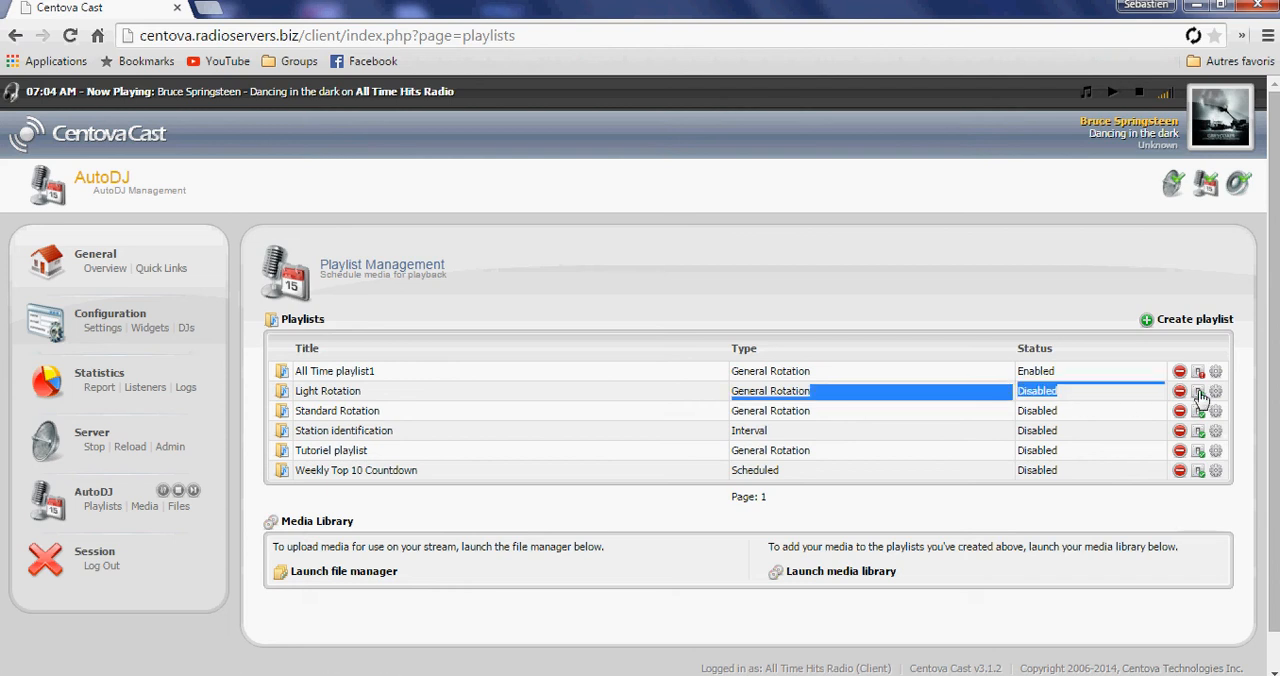
left_click(1200, 393)
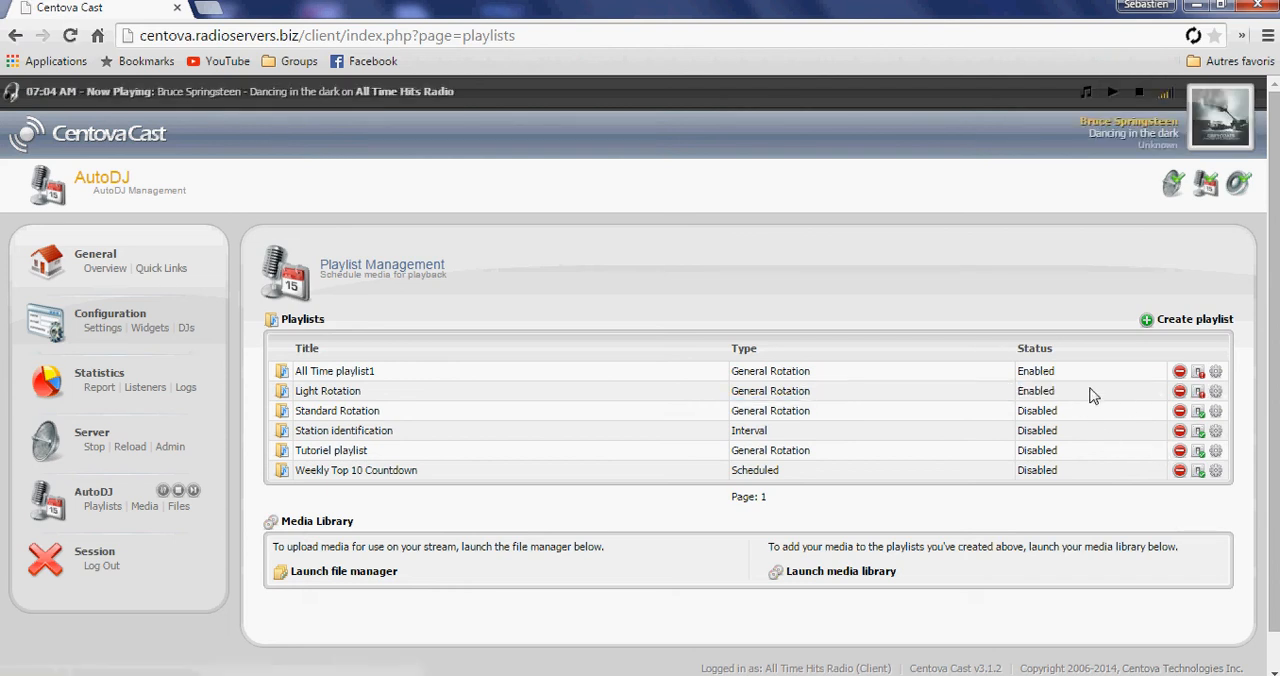
Disable All Time playlist1 and Light Rotation, and enable Tutoriel playlist as the only active playlist.
left_click(1200, 373)
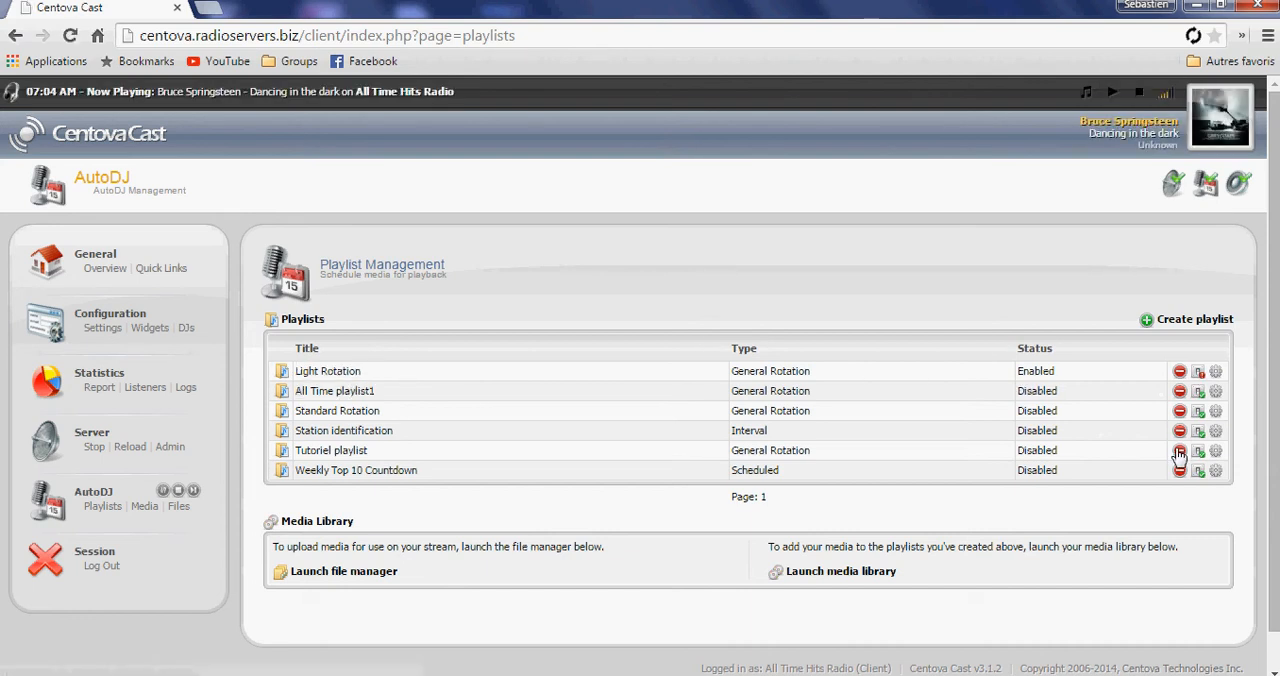
left_click(1199, 372)
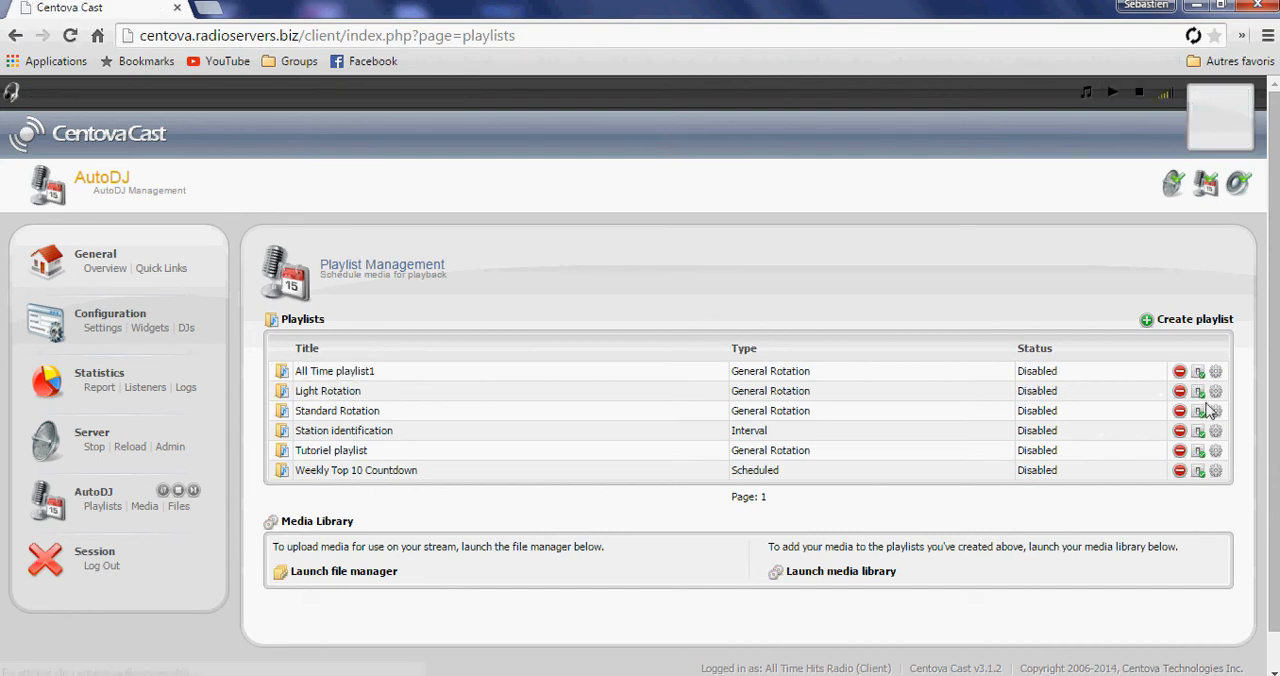
left_click(1199, 394)
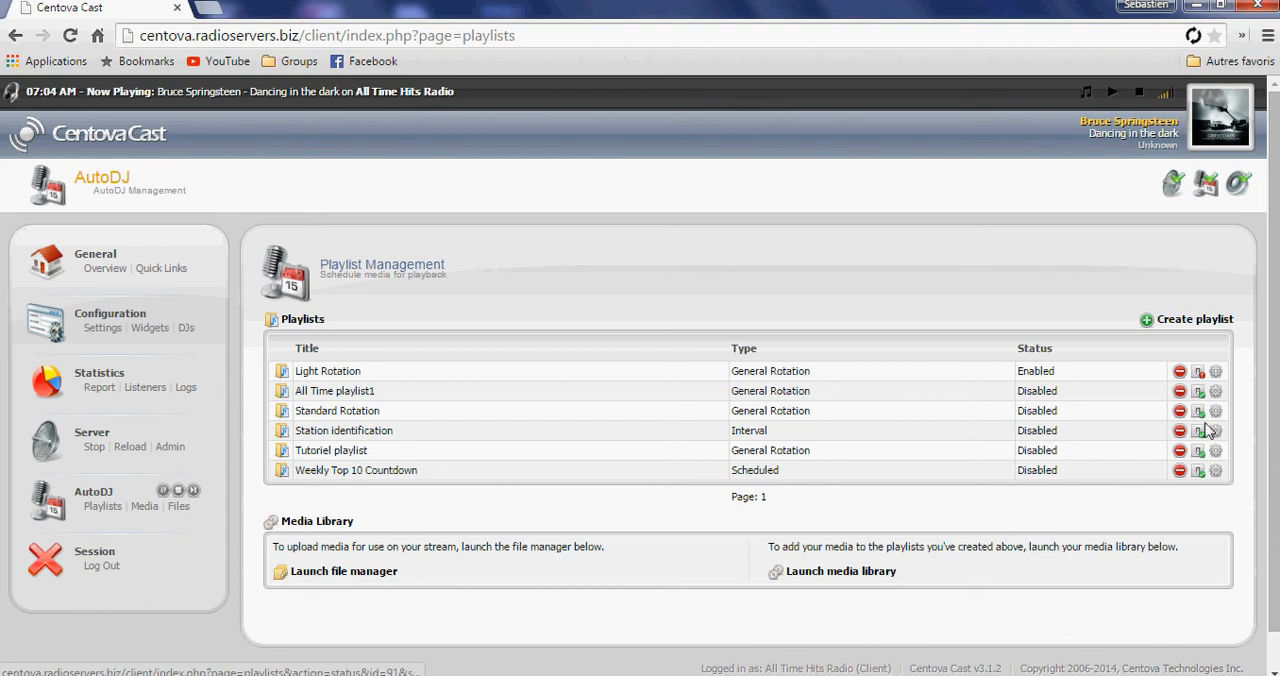
left_click(1200, 375)
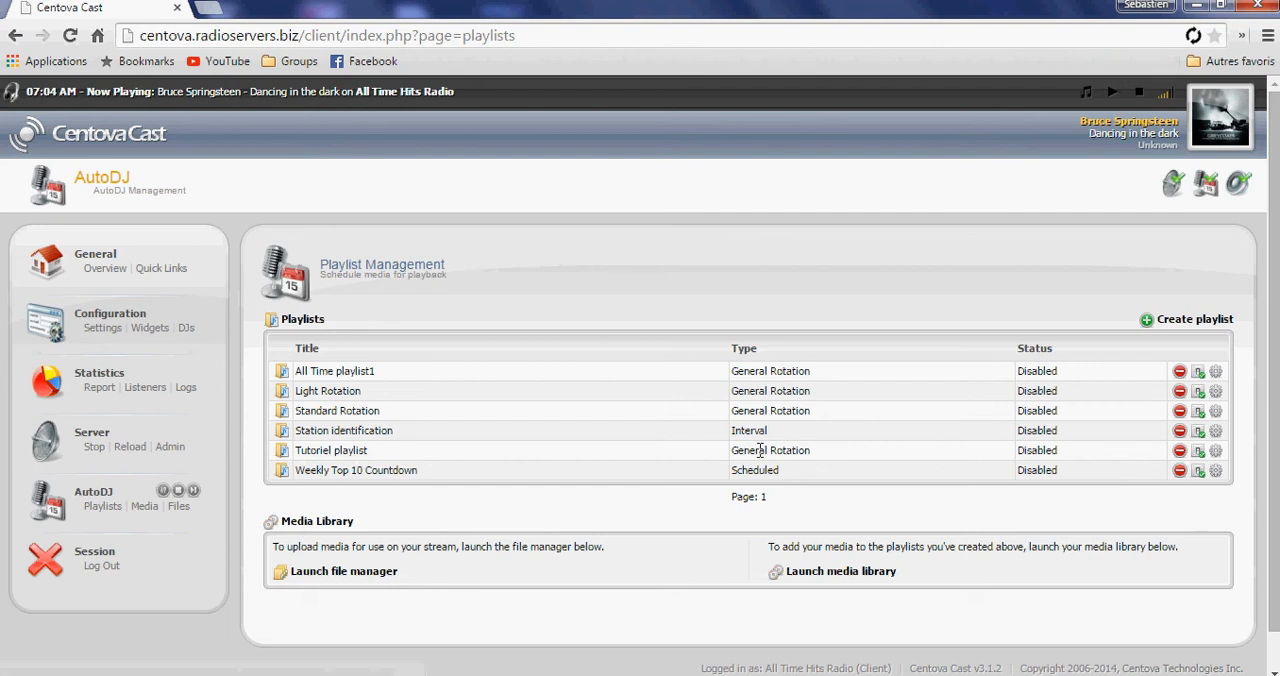
left_click(1198, 451)
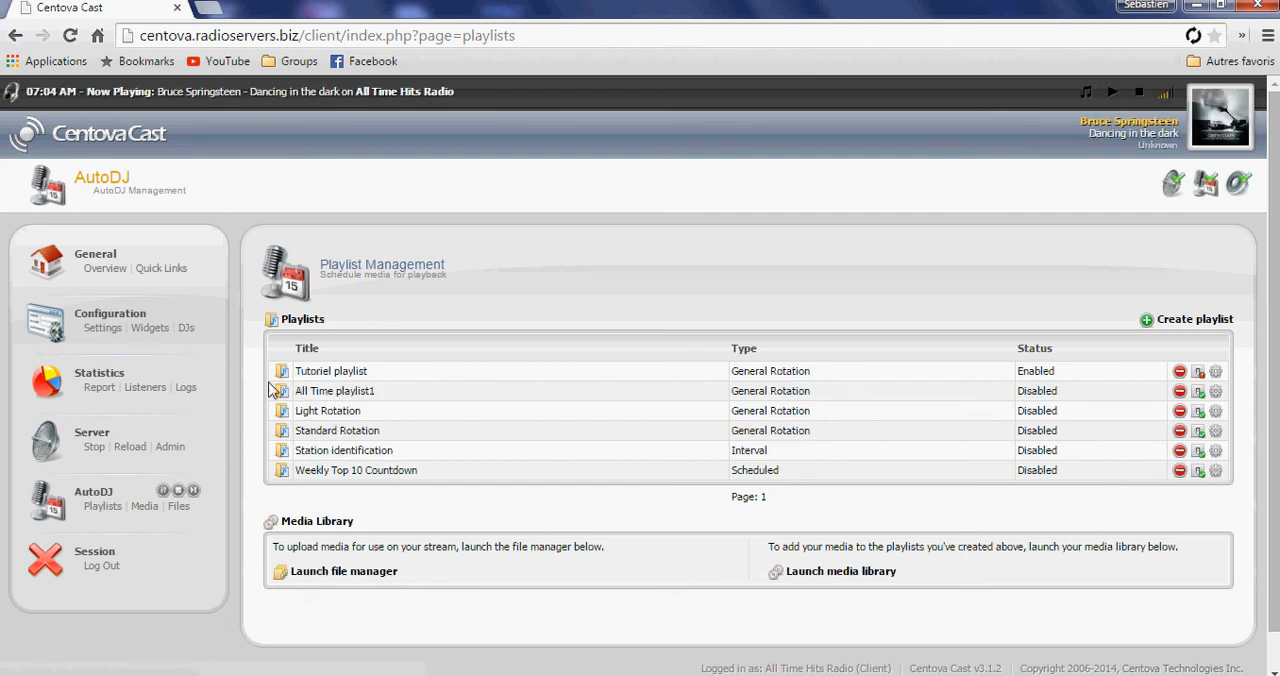
left_click_drag(1118, 376, 285, 375)
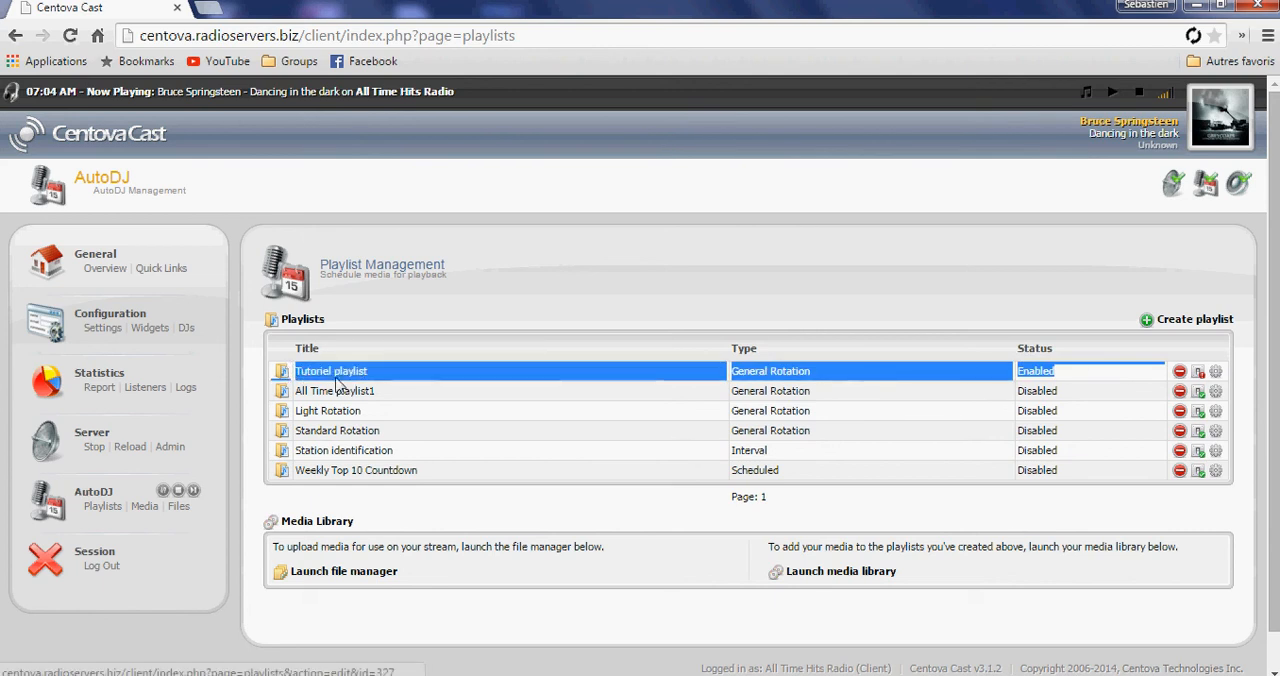
left_click(1045, 366)
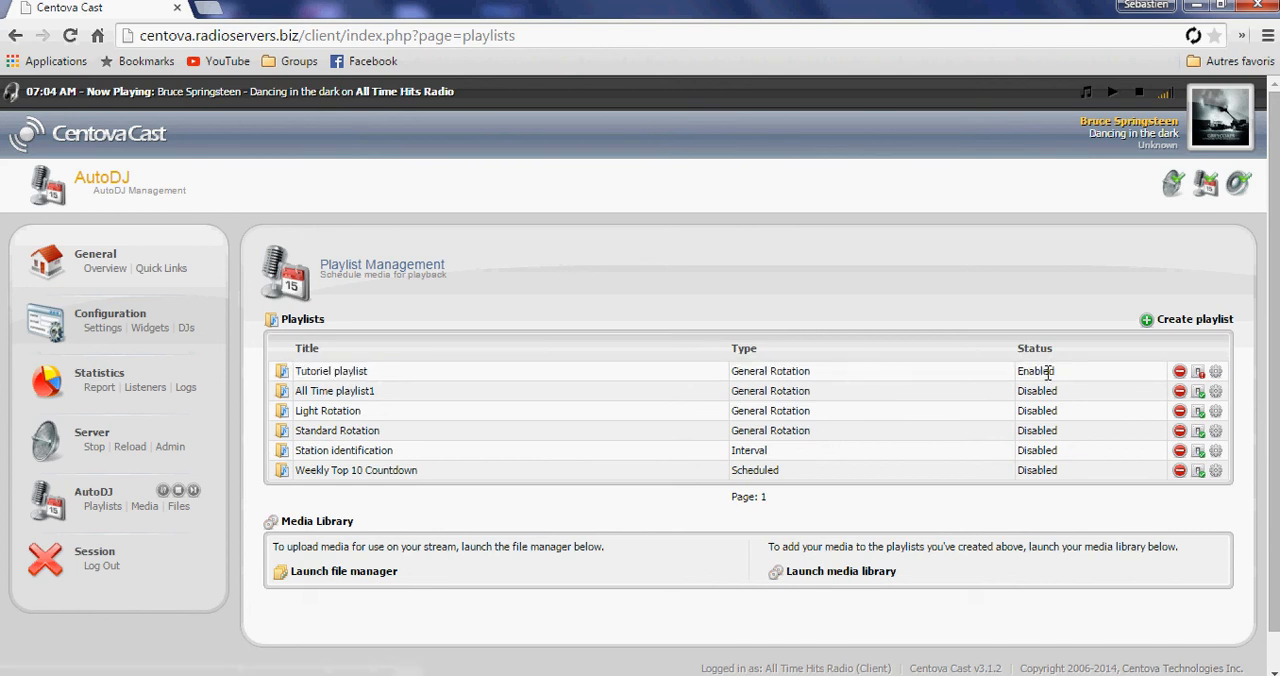
Restart the AutoDJ by deactivating and reactivating it, and play the station's live stream.
left_click(178, 493)
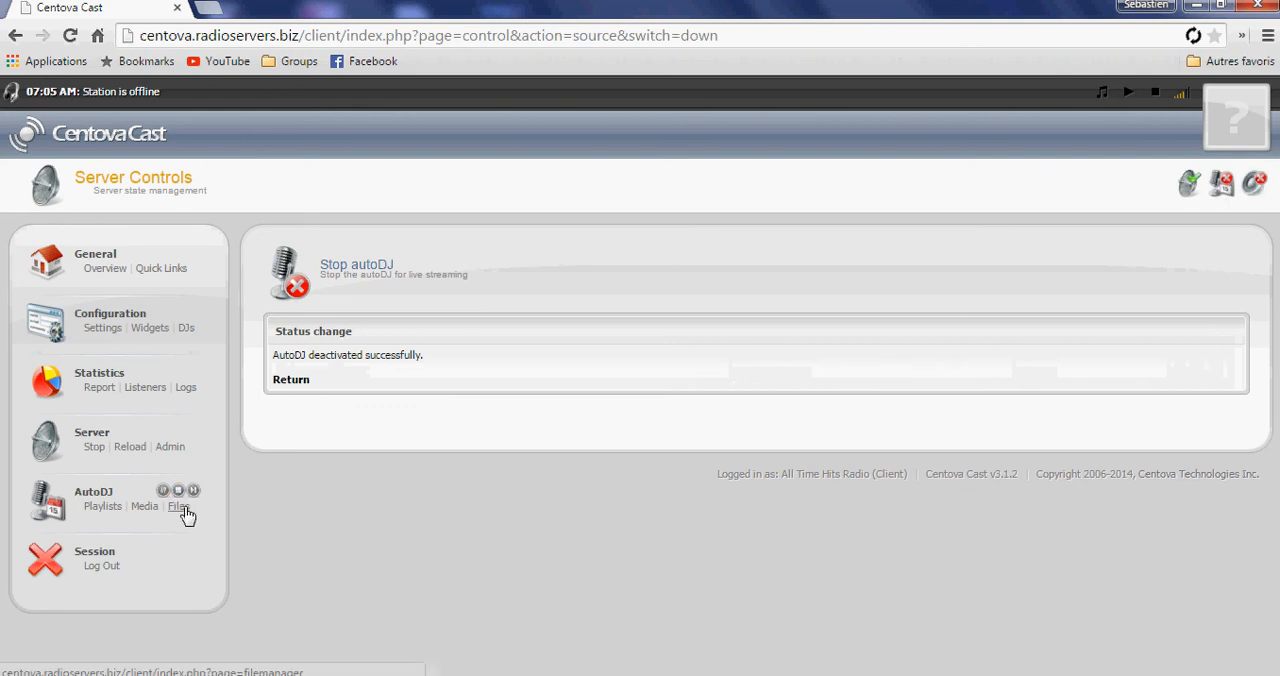
left_click(296, 382)
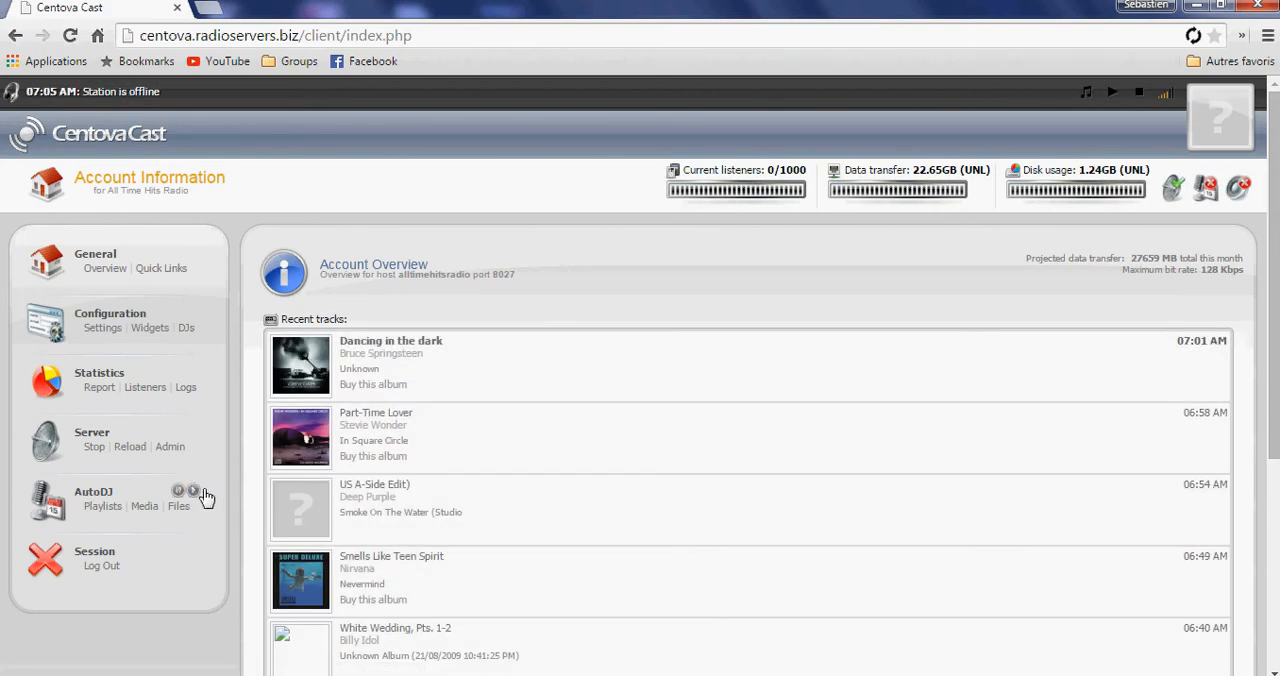
left_click(184, 489)
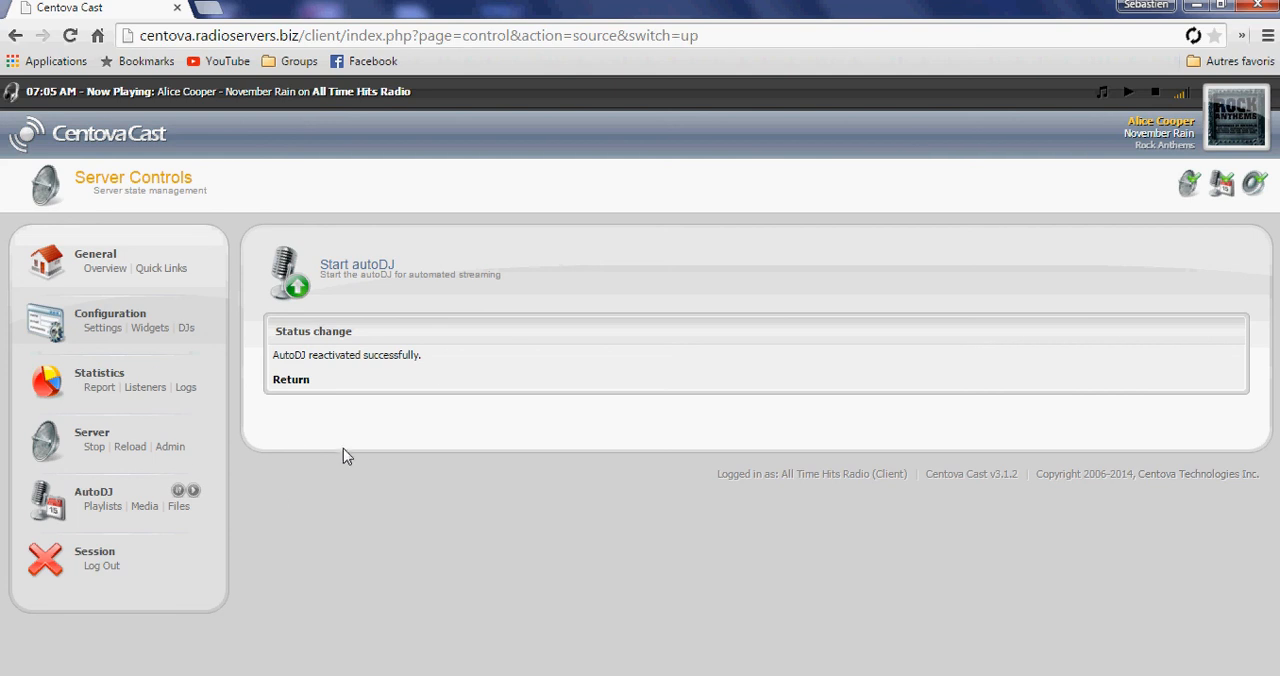
left_click(1132, 93)
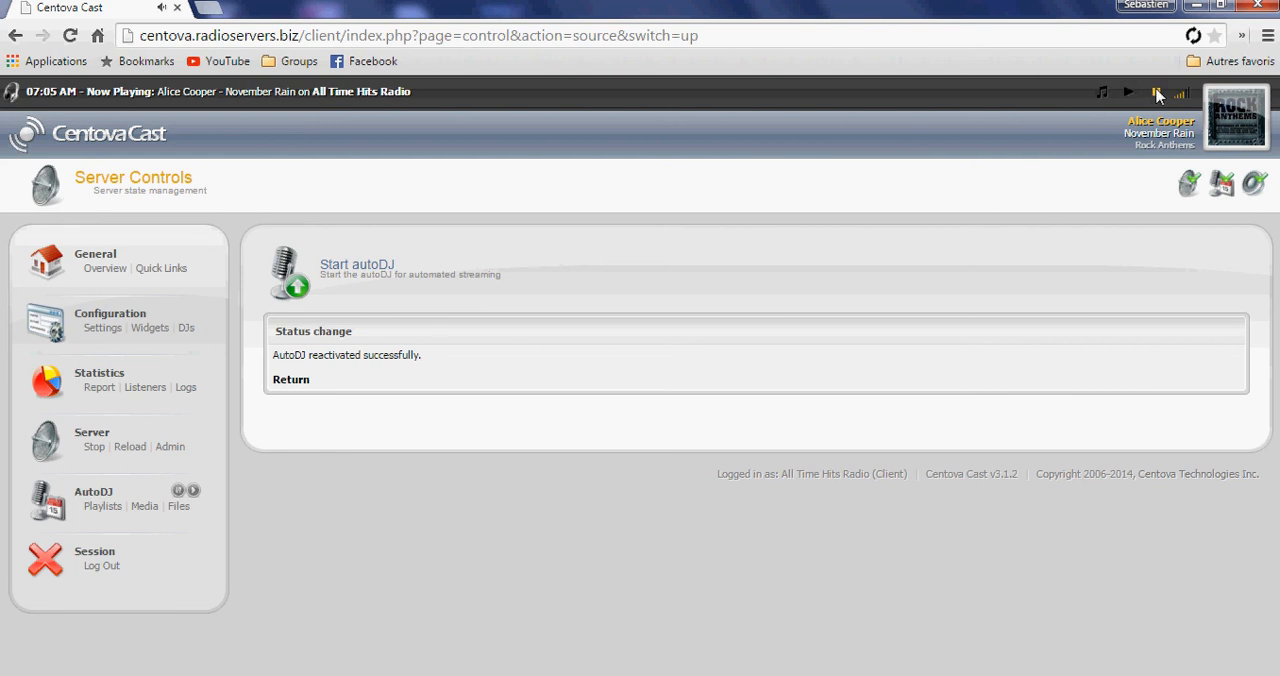